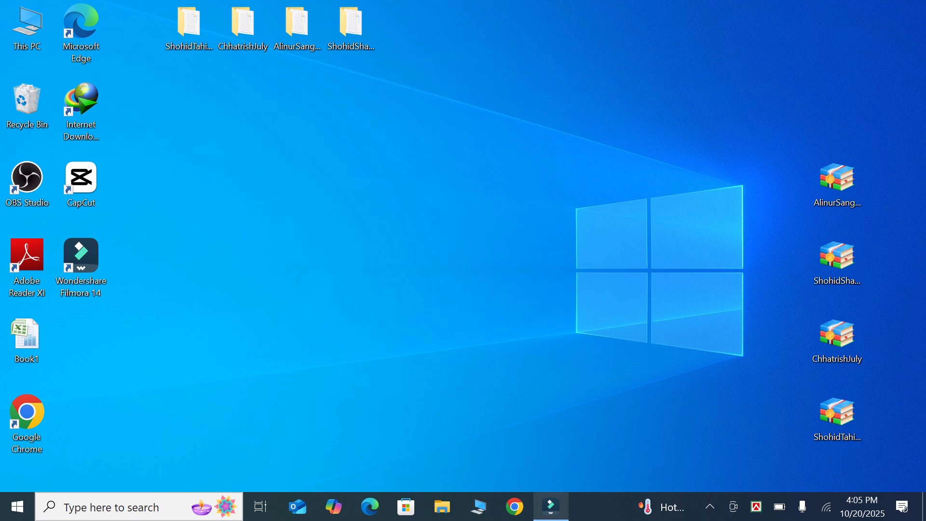
- Switch to Wondershare Filmora and place the House image from the trending stock media at the start of the Video 1 track
{"action": "left_click", "coordinate": [551, 507]}
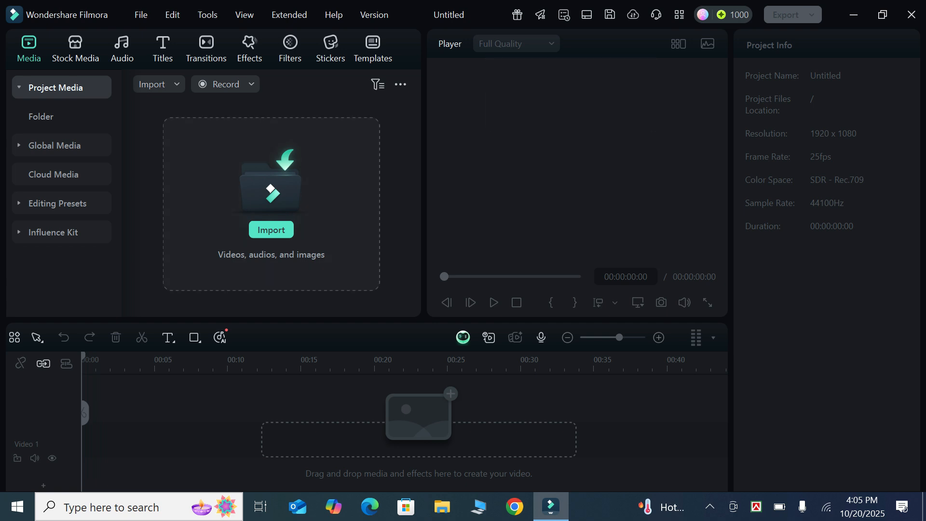
{"action": "left_click", "coordinate": [76, 49]}
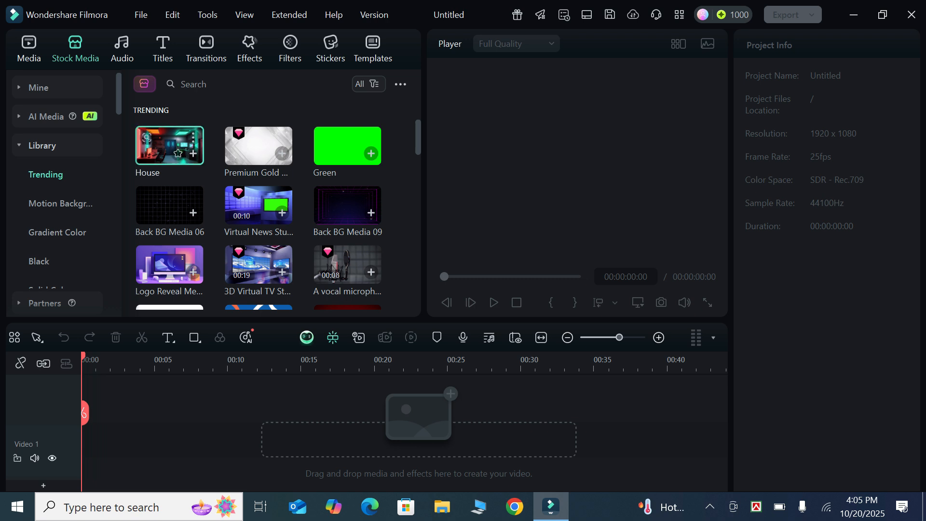
{"action": "left_click_drag", "start_coordinate": [168, 145], "coordinate": [89, 449]}
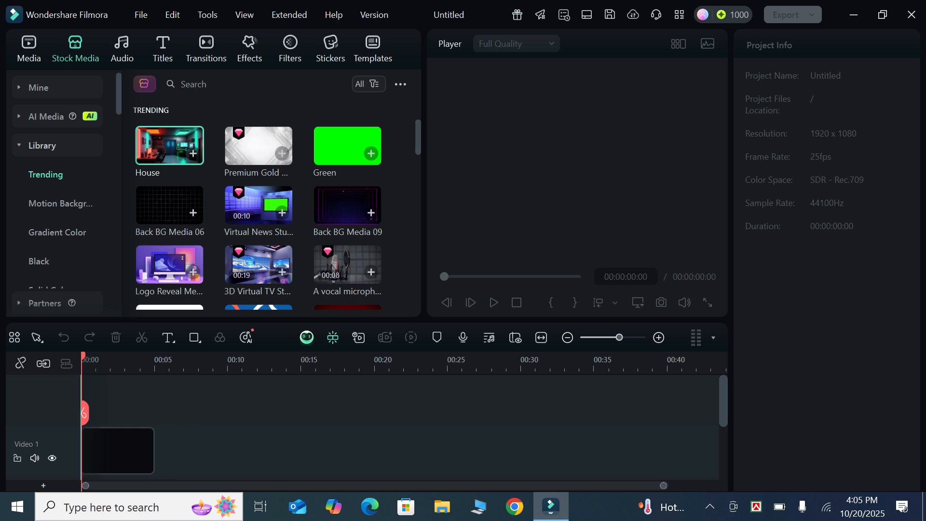
{"action": "left_click_drag", "start_coordinate": [89, 450], "coordinate": [89, 449]}
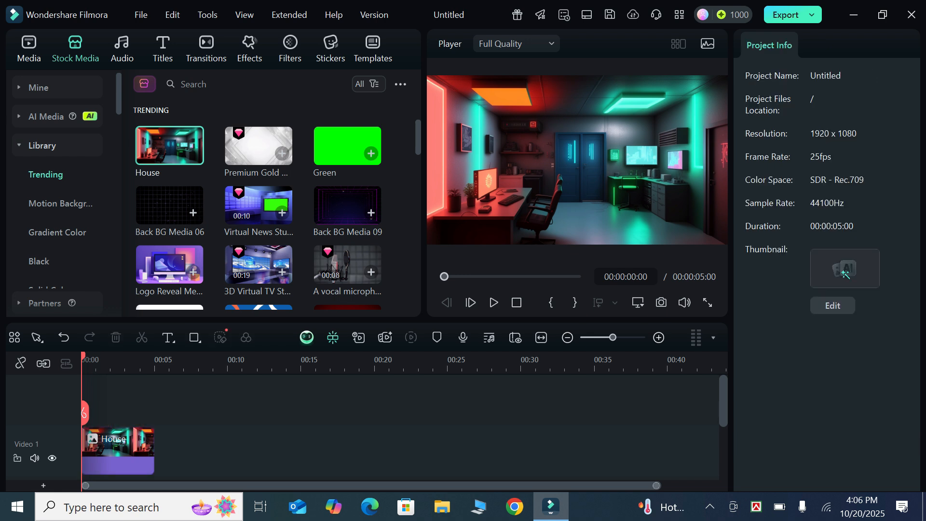
- Duplicate the House clip three times on the Video 1 track, placing the copies end to end without gaps up to 20 seconds
{"action": "left_click", "coordinate": [119, 449]}
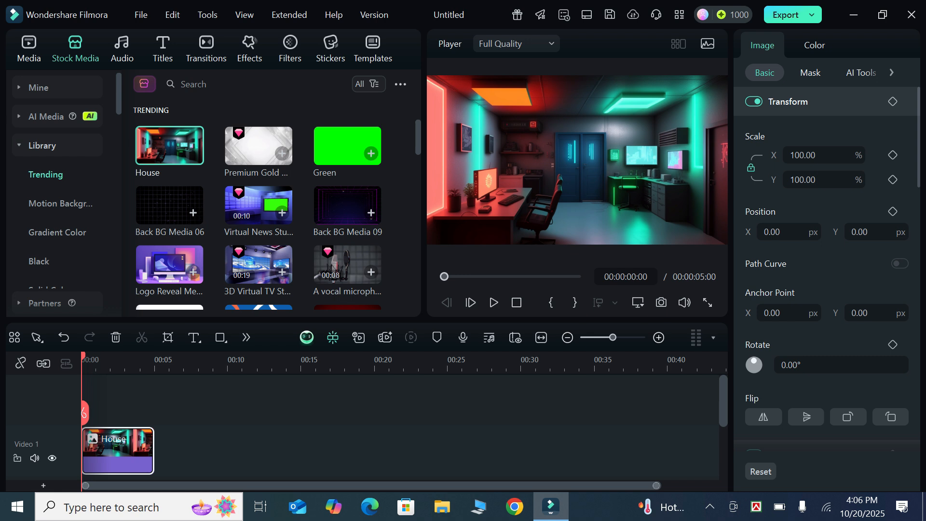
{"action": "left_click", "coordinate": [167, 362]}
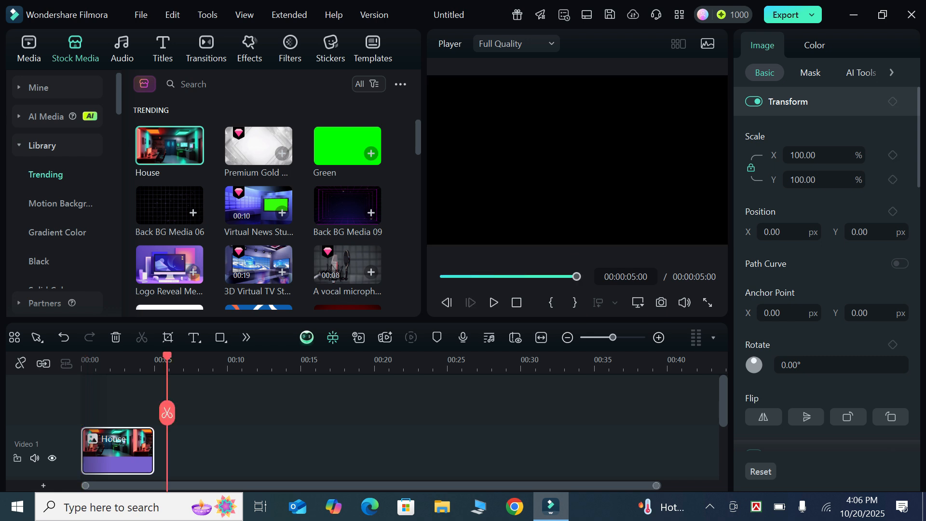
{"action": "key", "text": "ctrl+v"}
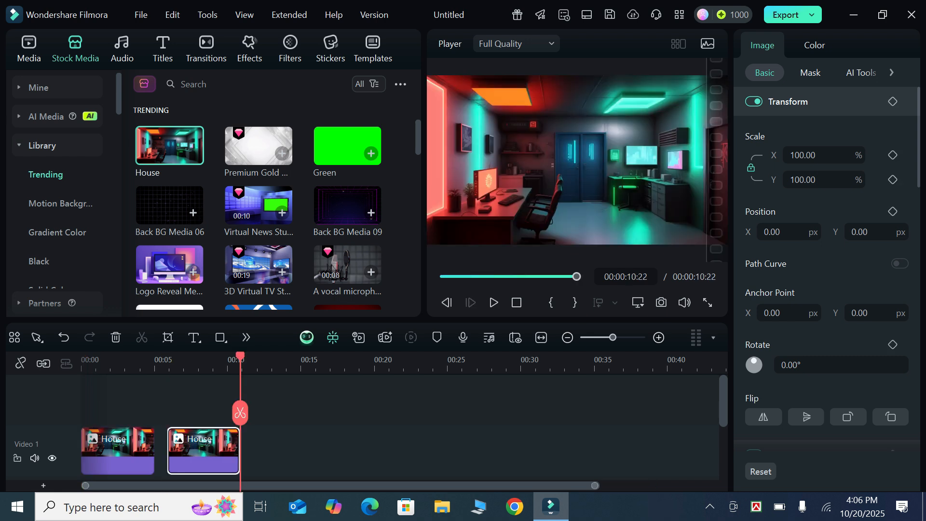
{"action": "left_click_drag", "start_coordinate": [216, 442], "coordinate": [203, 442]}
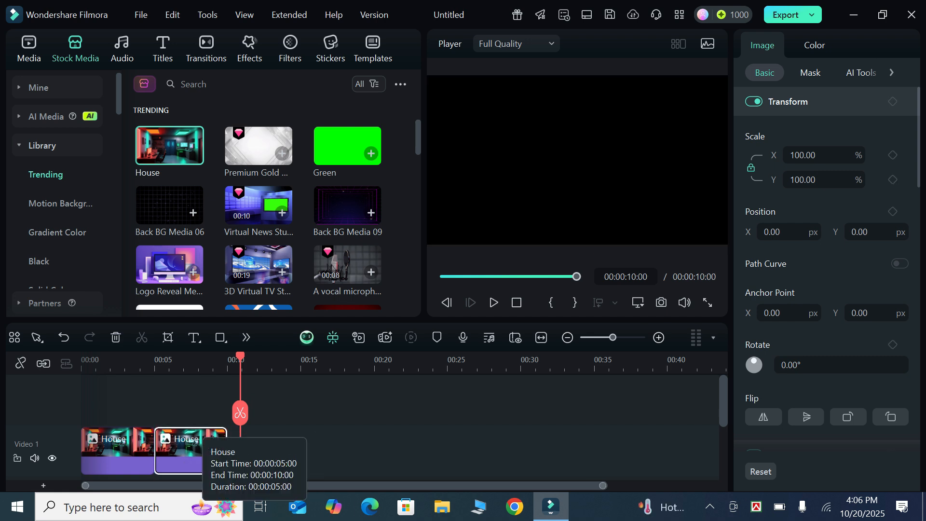
{"action": "key", "text": "ctrl+v"}
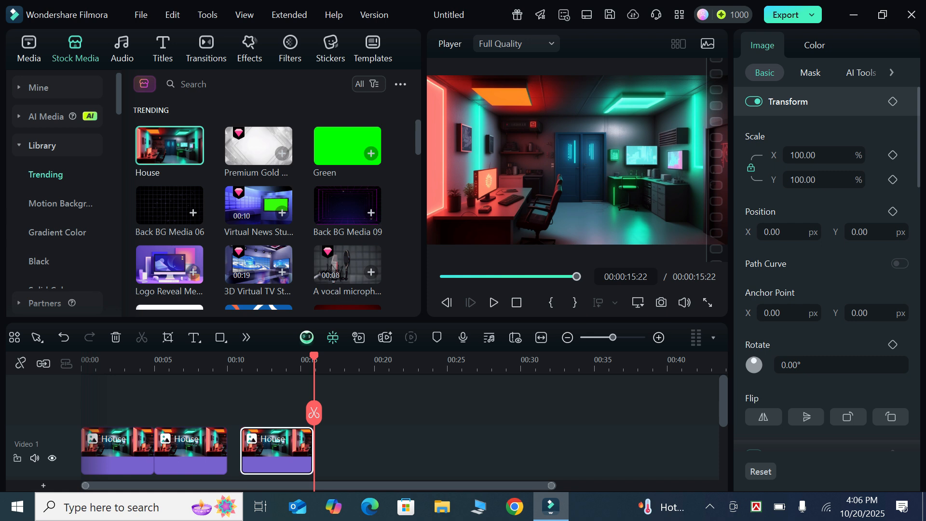
{"action": "left_click_drag", "start_coordinate": [276, 448], "coordinate": [264, 449]}
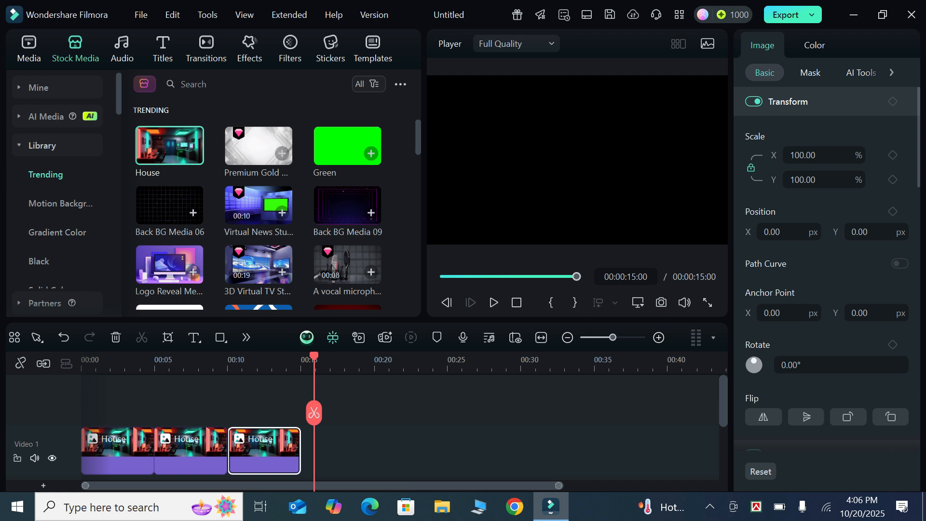
{"action": "key", "text": "ctrl+v"}
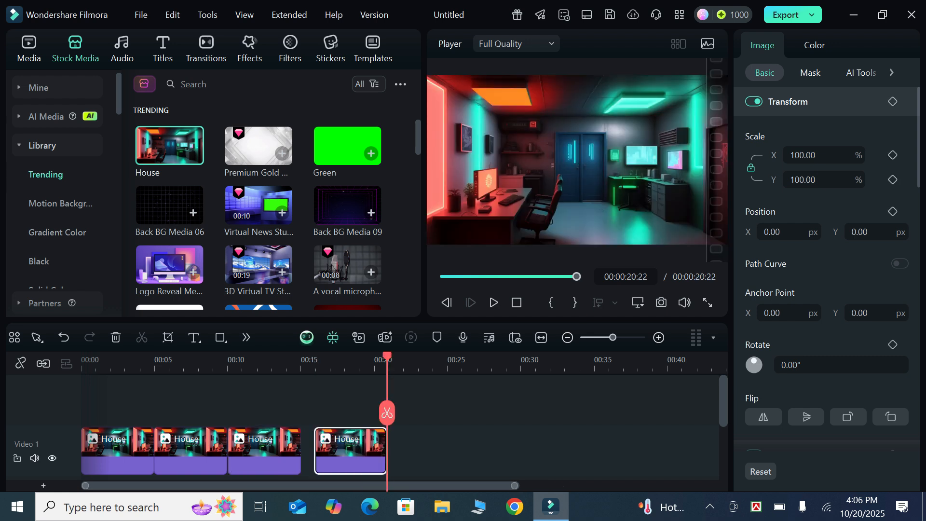
{"action": "left_click_drag", "start_coordinate": [351, 451], "coordinate": [337, 451]}
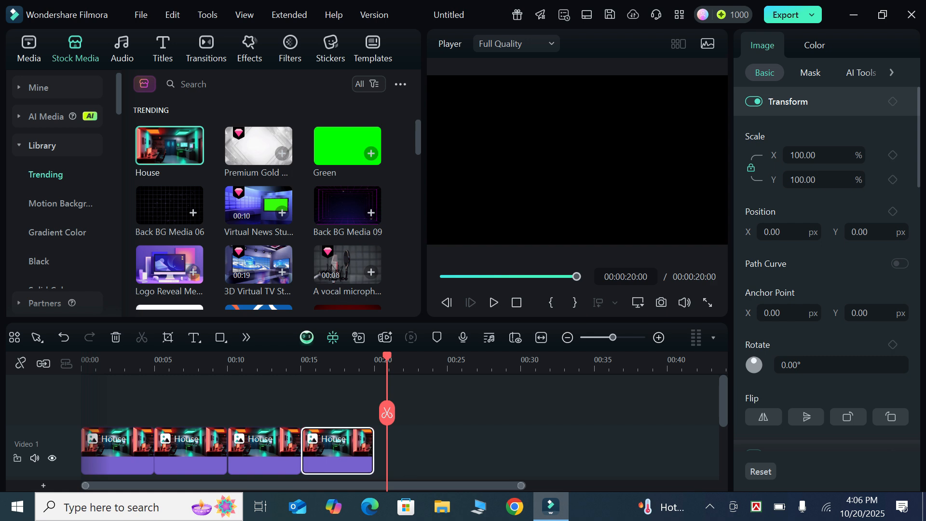
- Add a Quick Text title at the start of the timeline above the House clips and extend it to about 20 seconds
{"action": "left_click_drag", "start_coordinate": [387, 413], "coordinate": [82, 422]}
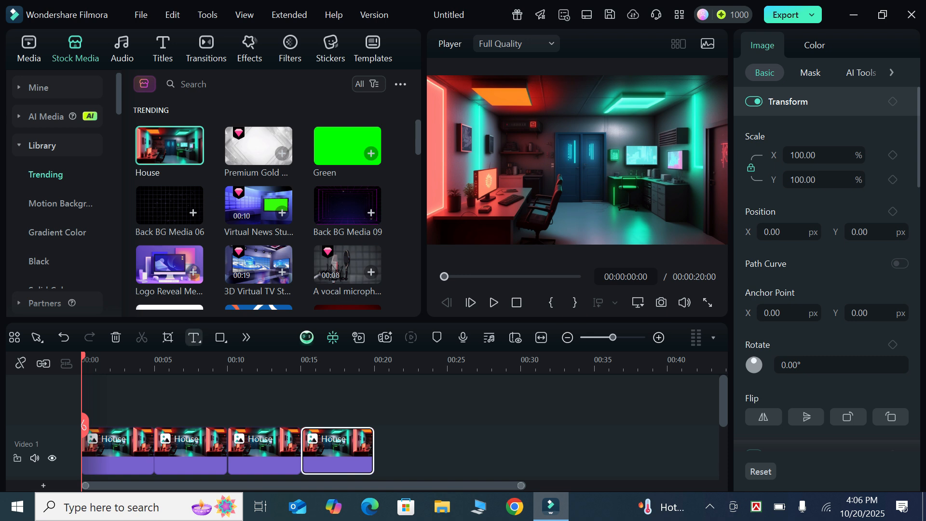
{"action": "left_click", "coordinate": [194, 337]}
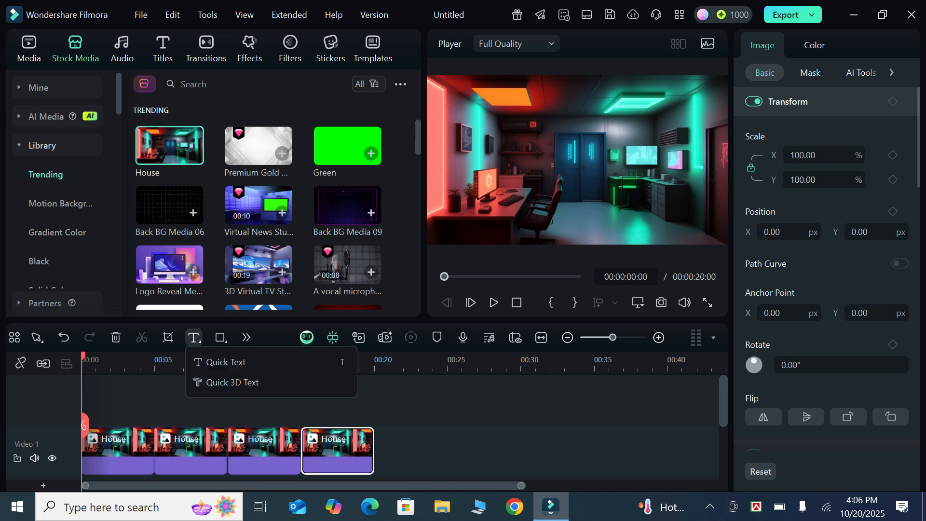
{"action": "left_click", "coordinate": [225, 361]}
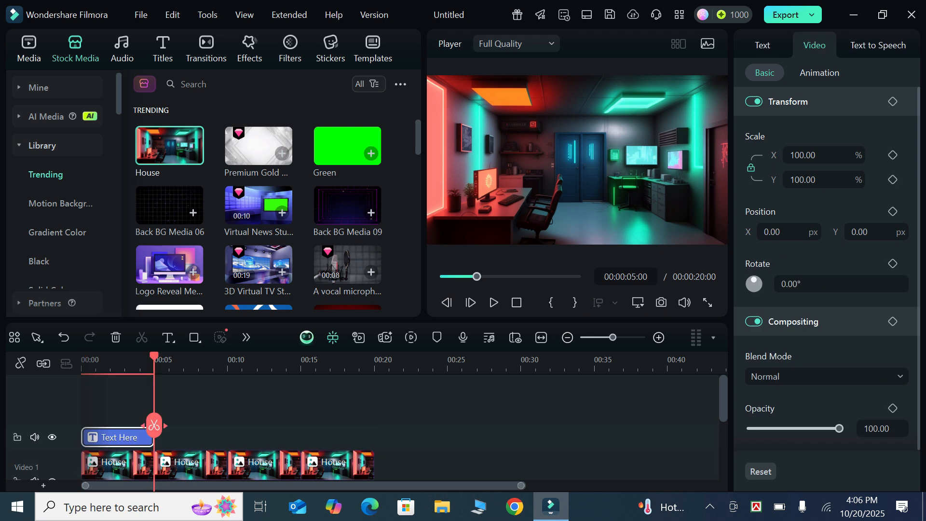
{"action": "left_click_drag", "start_coordinate": [154, 425], "coordinate": [95, 410]}
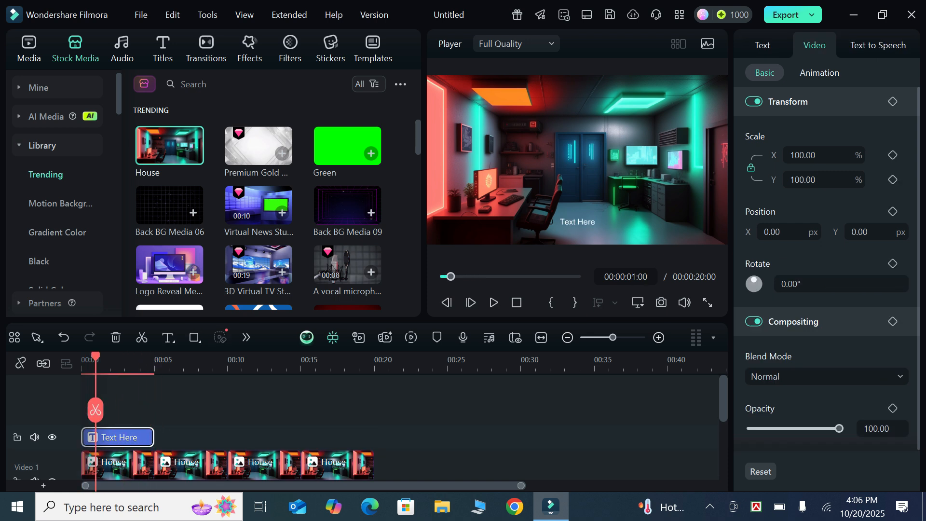
{"action": "left_click_drag", "start_coordinate": [154, 437], "coordinate": [378, 437]}
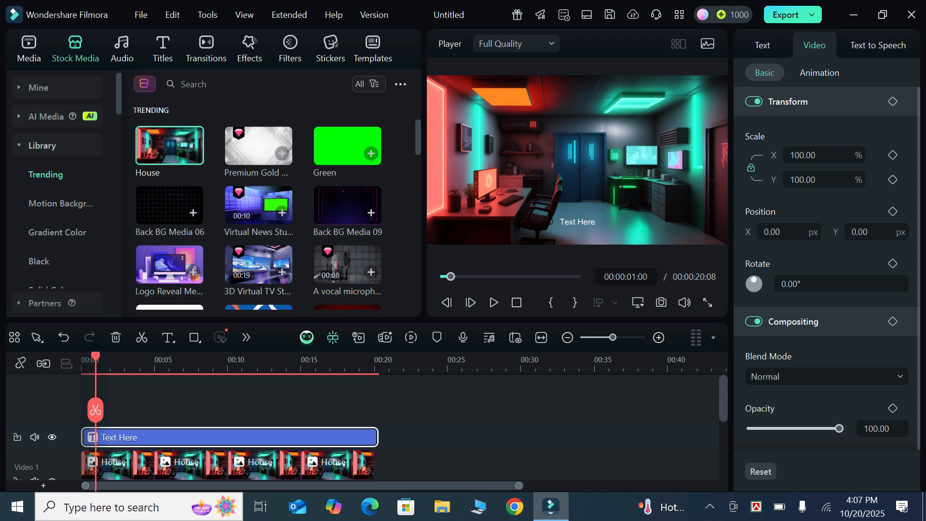
- Position the playhead at 00:00:02:20 and replace the title's placeholder text with "TEXT ANNIMATION"
{"action": "scroll", "coordinate": [371, 427], "scroll_direction": "down", "scroll_amount": 1}
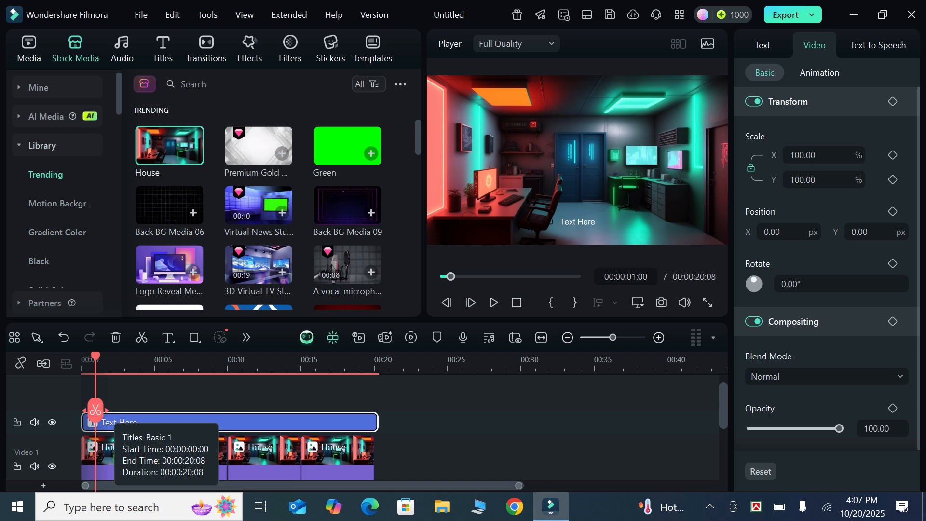
{"action": "left_click_drag", "start_coordinate": [95, 409], "coordinate": [122, 403]}
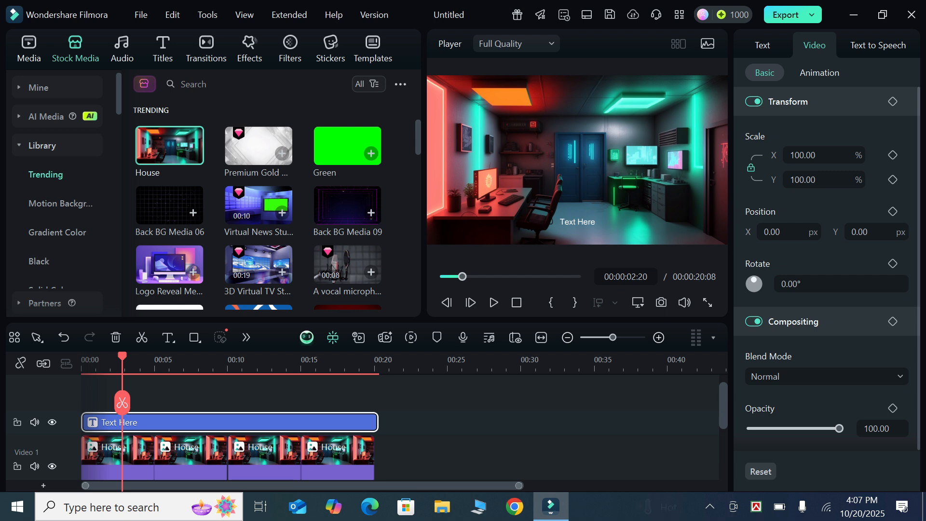
{"action": "left_click", "coordinate": [762, 45]}
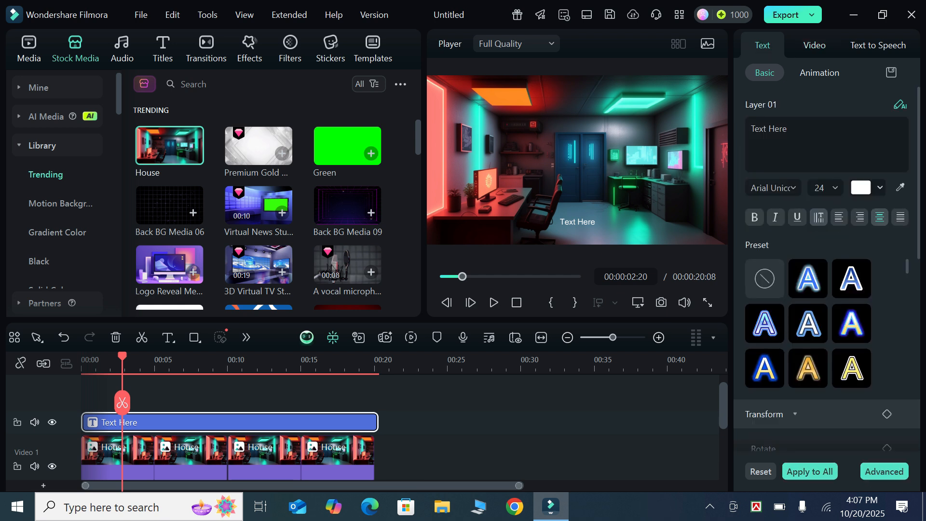
{"action": "left_click", "coordinate": [788, 129]}
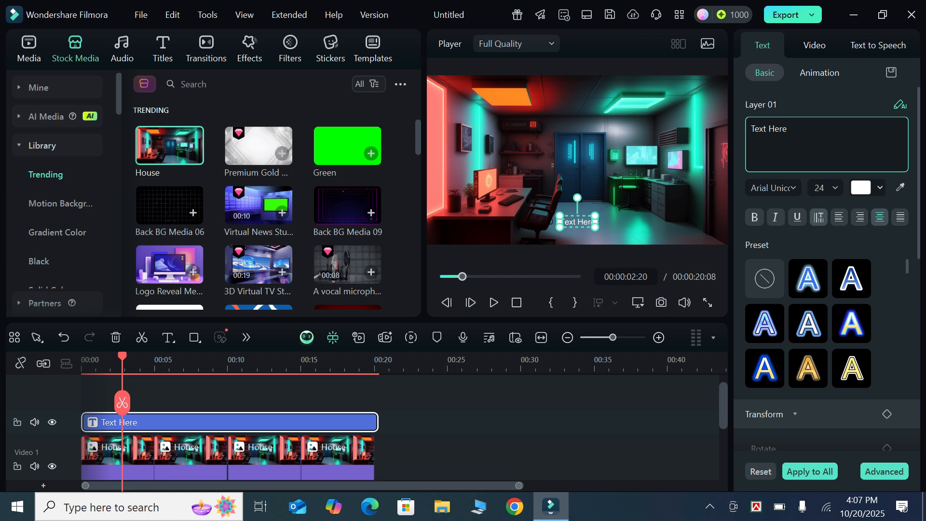
{"action": "key", "text": "BackSpace"}
{"action": "key", "text": "BackSpace"}
{"action": "key", "text": "BackSpace"}
{"action": "key", "text": "BackSpace"}
{"action": "key", "text": "BackSpace"}
{"action": "key", "text": "BackSpace"}
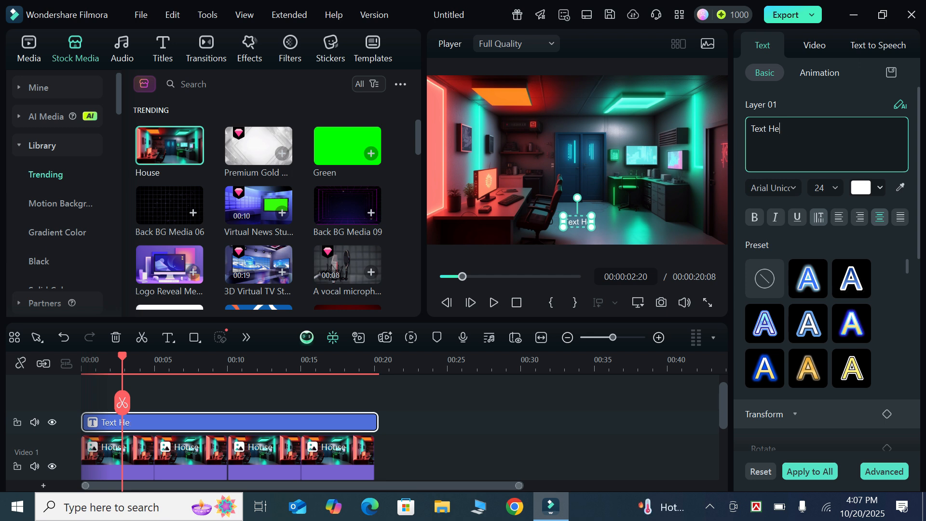
{"action": "key", "text": "BackSpace"}
{"action": "key", "text": "BackSpace"}
{"action": "key", "text": "BackSpace"}
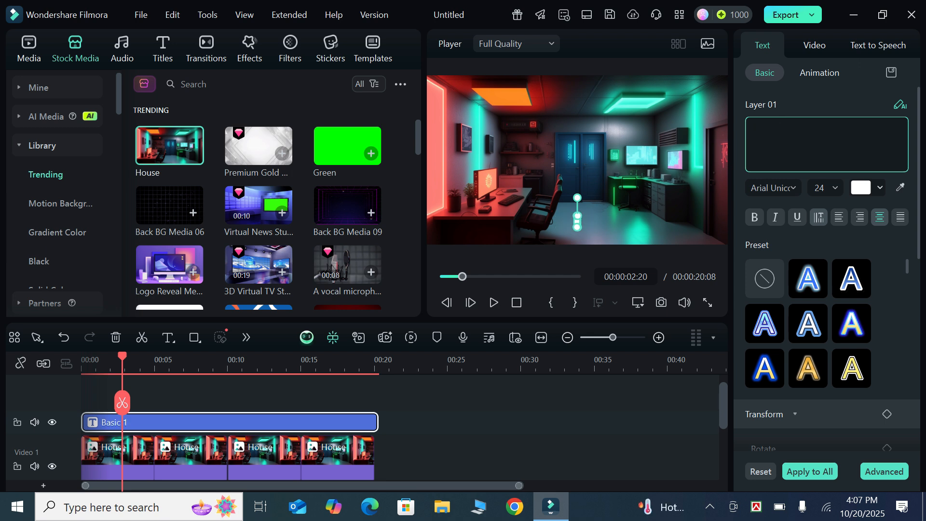
{"action": "type", "text": "TEXT ANNIMATION"}
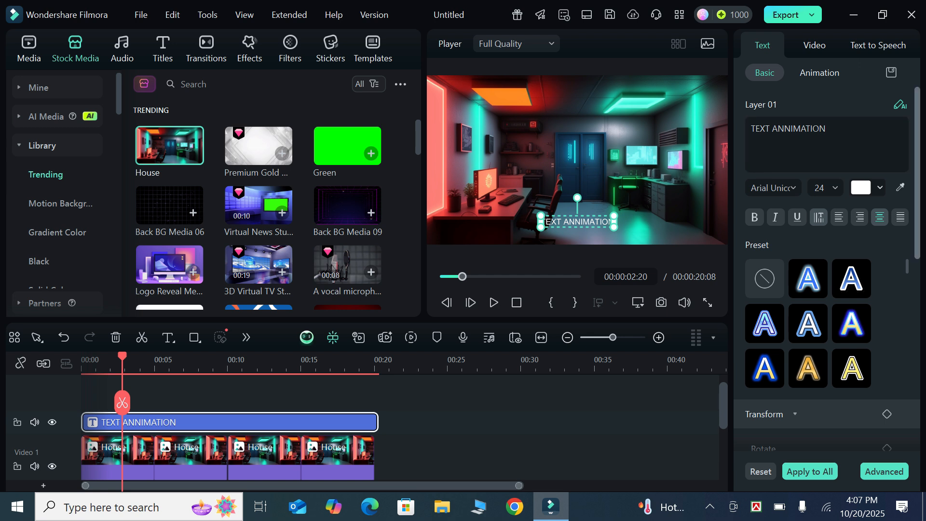
- Enlarge the "TEXT ANNIMATION" title to a scale of about 91 so it nearly spans the frame width
{"action": "scroll", "coordinate": [827, 269], "scroll_direction": "down", "scroll_amount": 5}
{"action": "scroll", "coordinate": [827, 269], "scroll_direction": "down", "scroll_amount": 1}
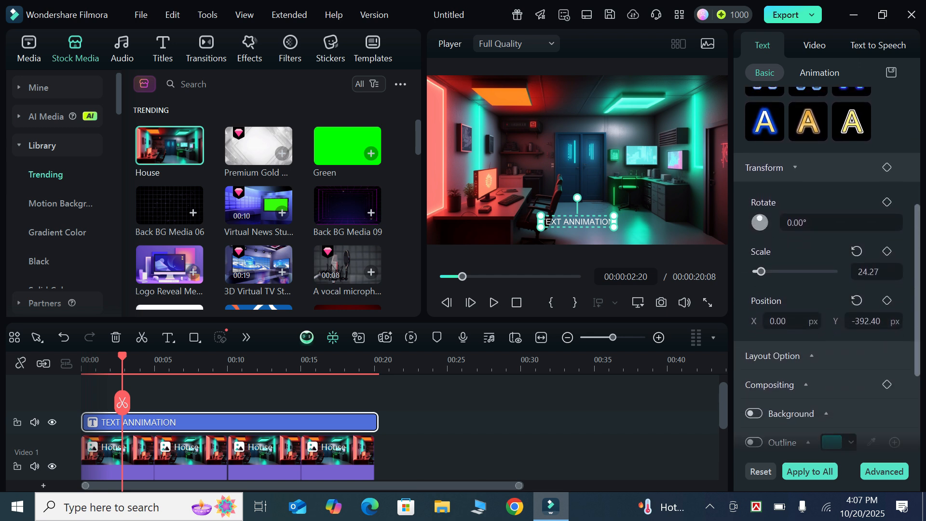
{"action": "left_click_drag", "start_coordinate": [868, 272], "coordinate": [899, 272]}
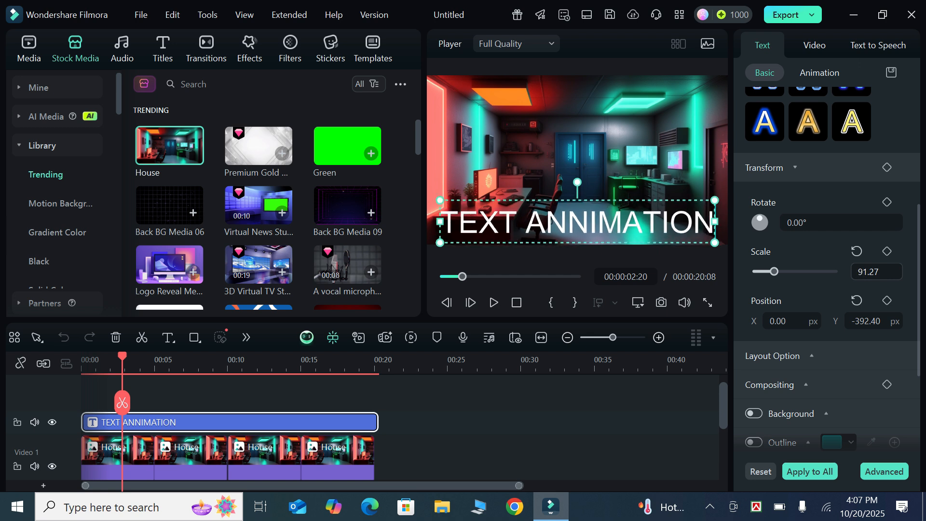
- Change the title's font to the recently used Li RK Samudra Bilas Unicode
{"action": "scroll", "coordinate": [826, 265], "scroll_direction": "up", "scroll_amount": 5}
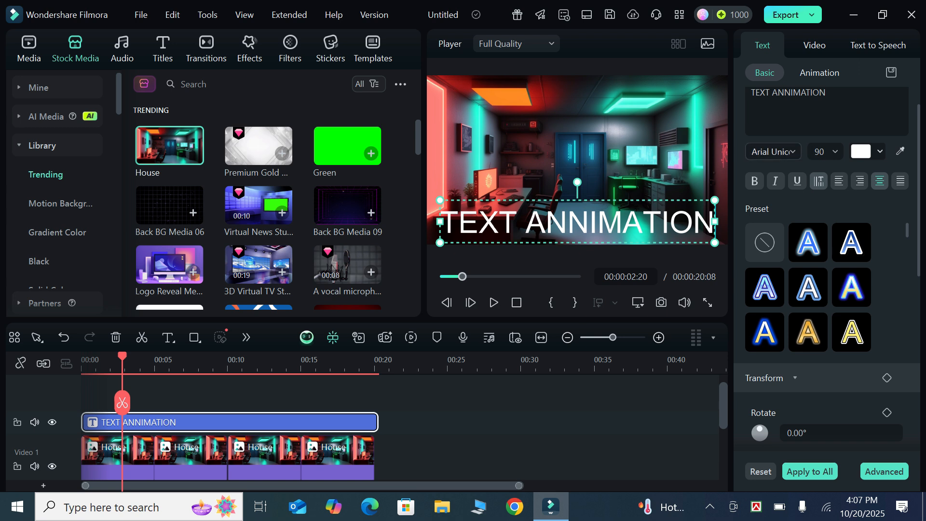
{"action": "left_click", "coordinate": [771, 151]}
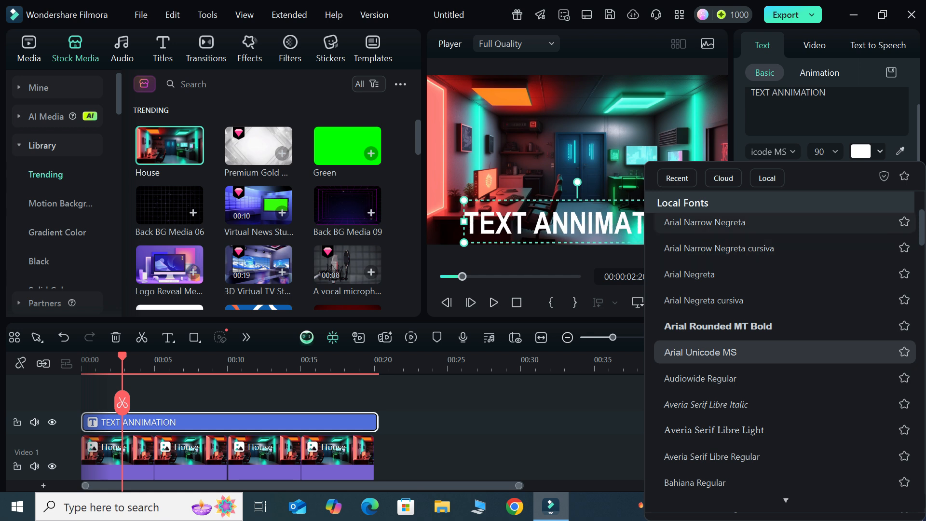
{"action": "scroll", "coordinate": [782, 257], "scroll_direction": "up", "scroll_amount": 10}
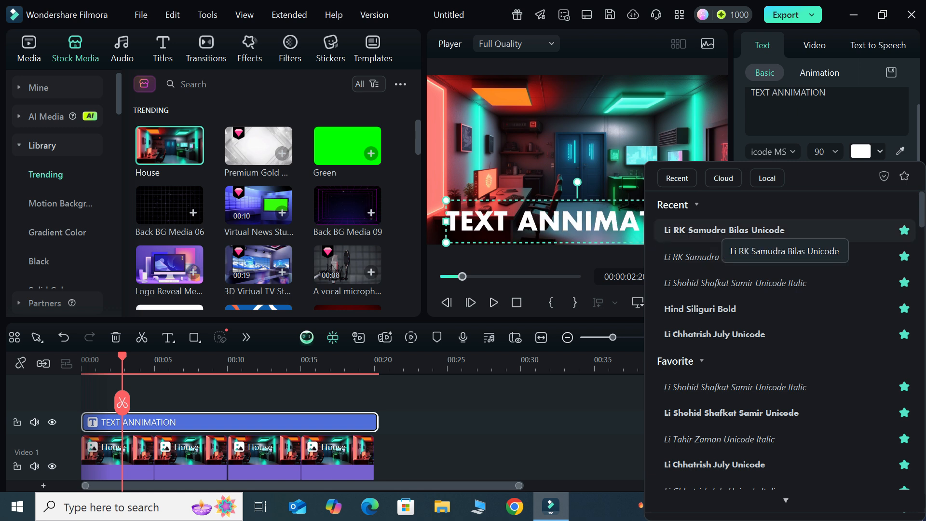
{"action": "left_click", "coordinate": [764, 231]}
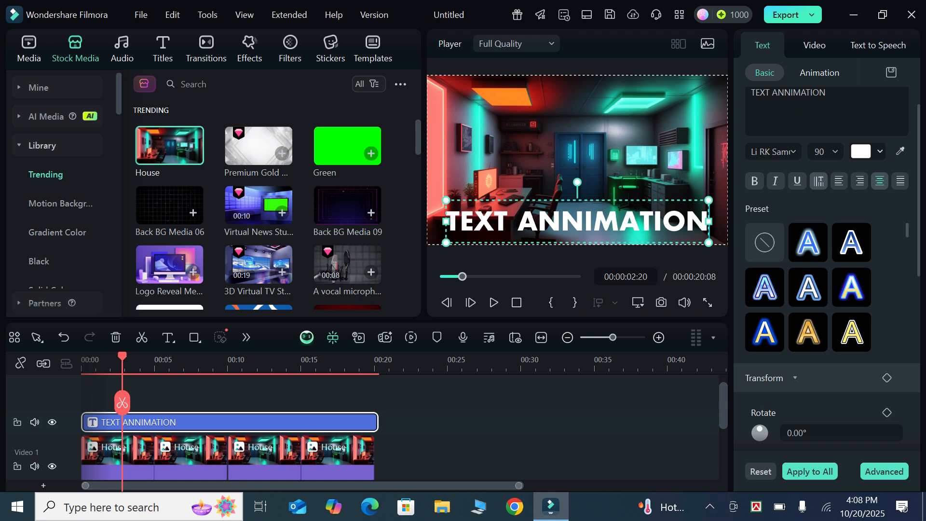
- Apply the text preset with an orange-to-pink gradient fill, dark outline and white outer border to the title
{"action": "scroll", "coordinate": [906, 231], "scroll_direction": "down", "scroll_amount": 3}
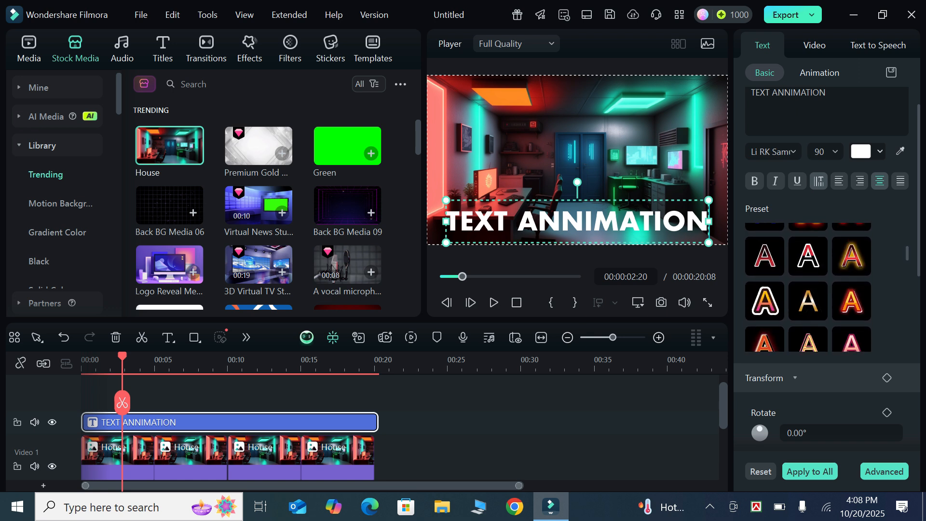
{"action": "left_click", "coordinate": [852, 301]}
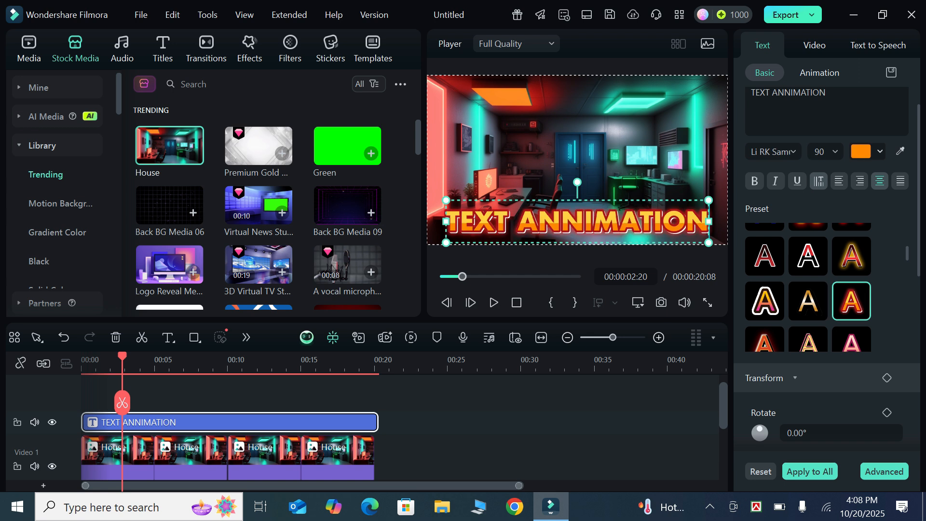
{"action": "left_click", "coordinate": [765, 301]}
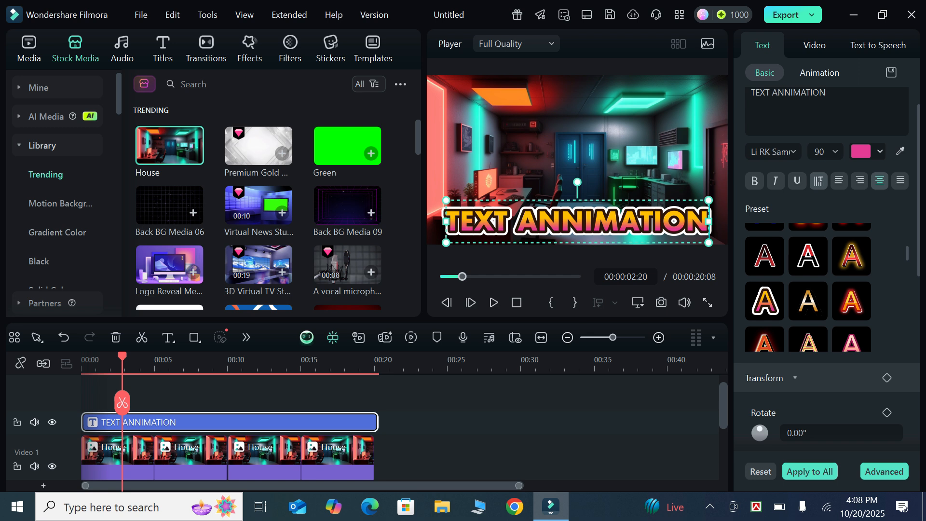
- Add a position keyframe to the title at 00:00:02:20
{"action": "scroll", "coordinate": [827, 264], "scroll_direction": "down", "scroll_amount": 5}
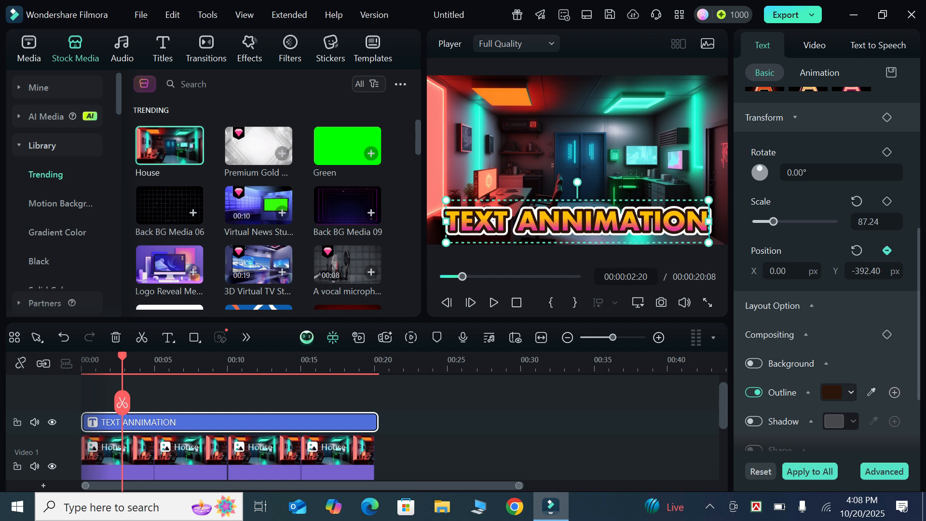
{"action": "left_click", "coordinate": [887, 250]}
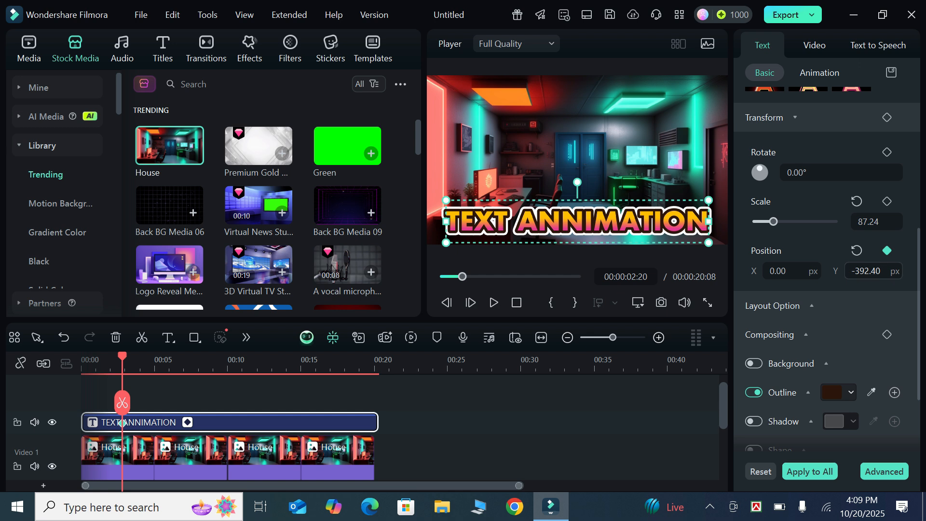
- Replace the "TEXT ANNIMATION" title's position keyframe at 00:00:02:20 with one at 00:00:00:00 and set its X position to -2135
{"action": "left_click", "coordinate": [887, 250]}
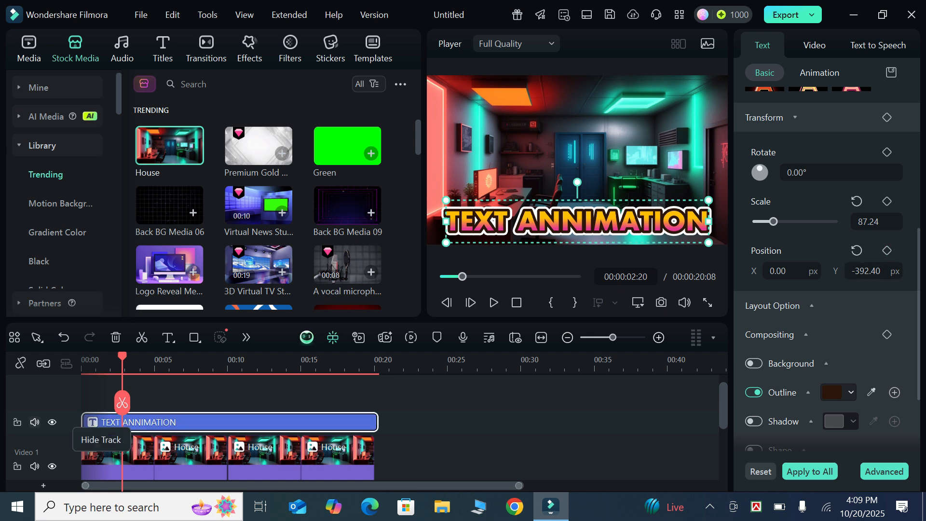
{"action": "left_click_drag", "start_coordinate": [122, 403], "coordinate": [83, 394]}
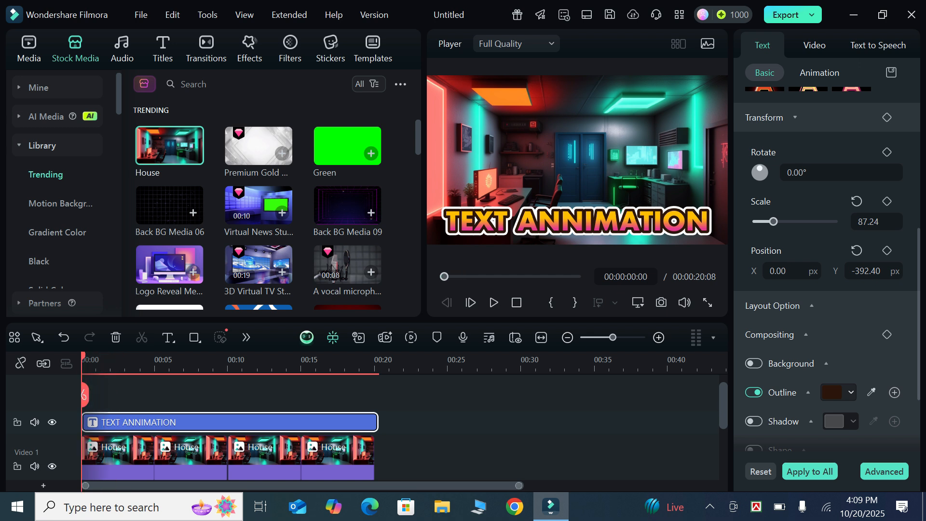
{"action": "left_click", "coordinate": [887, 250]}
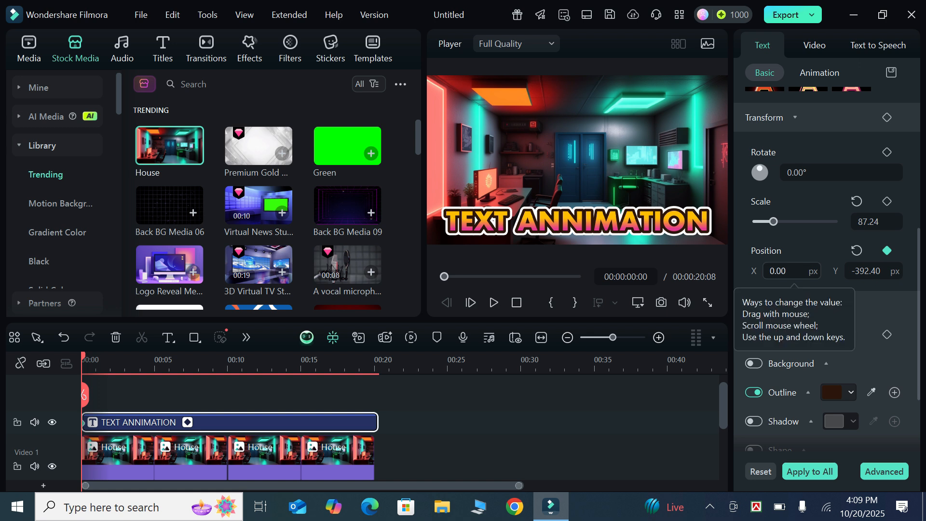
{"action": "left_click_drag", "start_coordinate": [792, 271], "coordinate": [1, 271]}
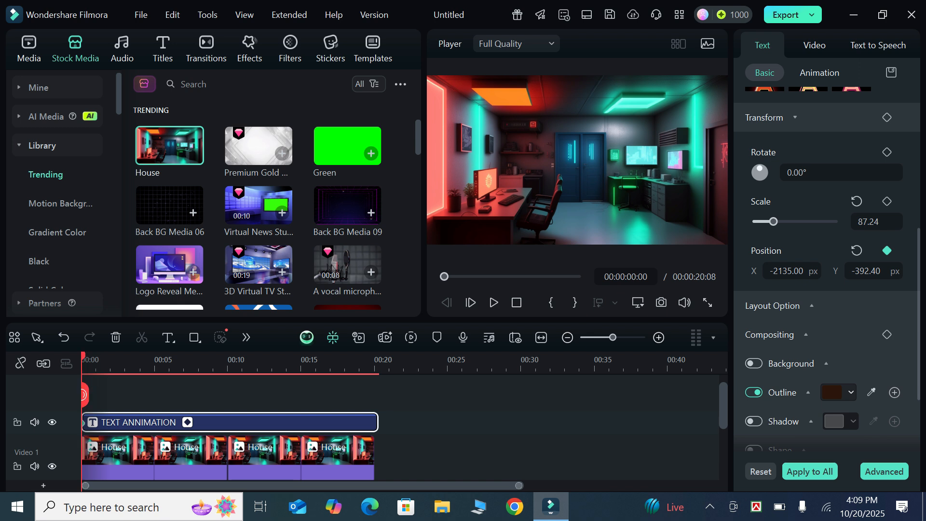
- Set the "TEXT ANNIMATION" title's X position to 35 at 00:00:02:15 and preview the slide-in from the start
{"action": "left_click_drag", "start_coordinate": [85, 395], "coordinate": [120, 397]}
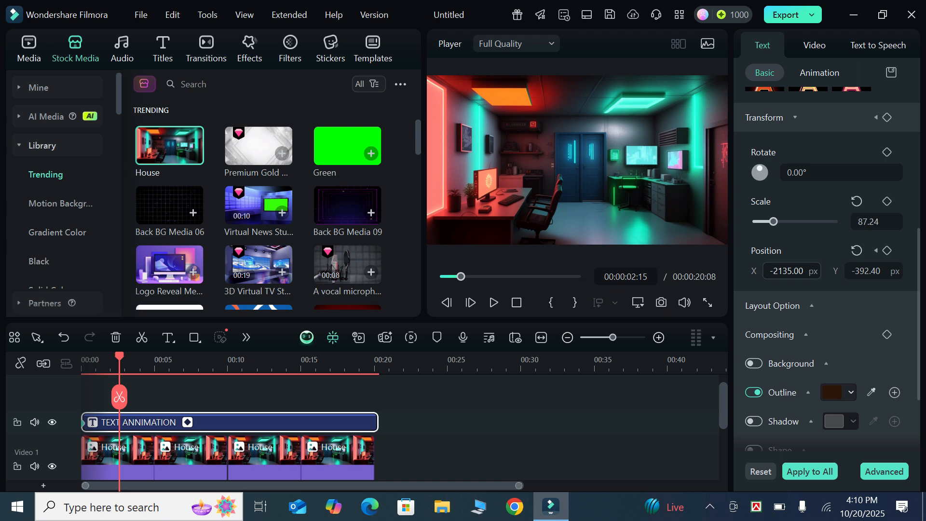
{"action": "left_click_drag", "start_coordinate": [787, 271], "coordinate": [923, 272]}
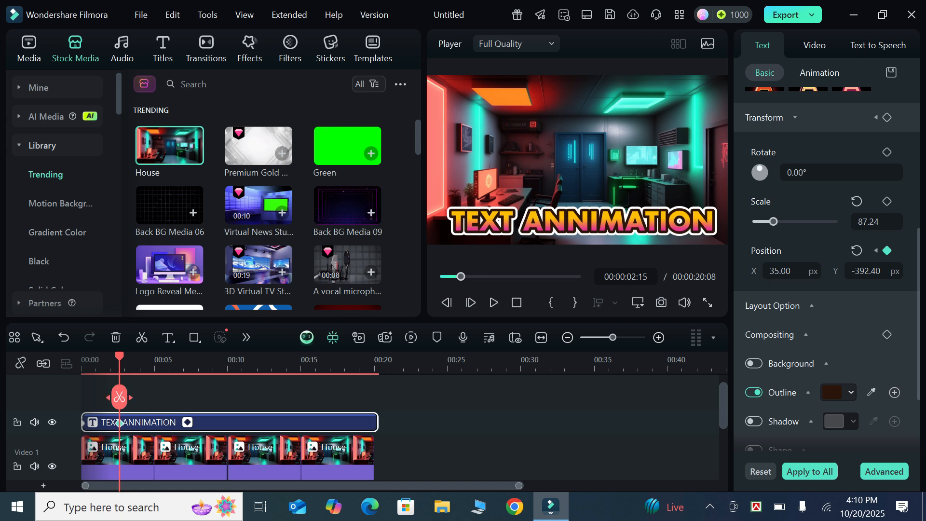
{"action": "left_click_drag", "start_coordinate": [119, 397], "coordinate": [83, 393]}
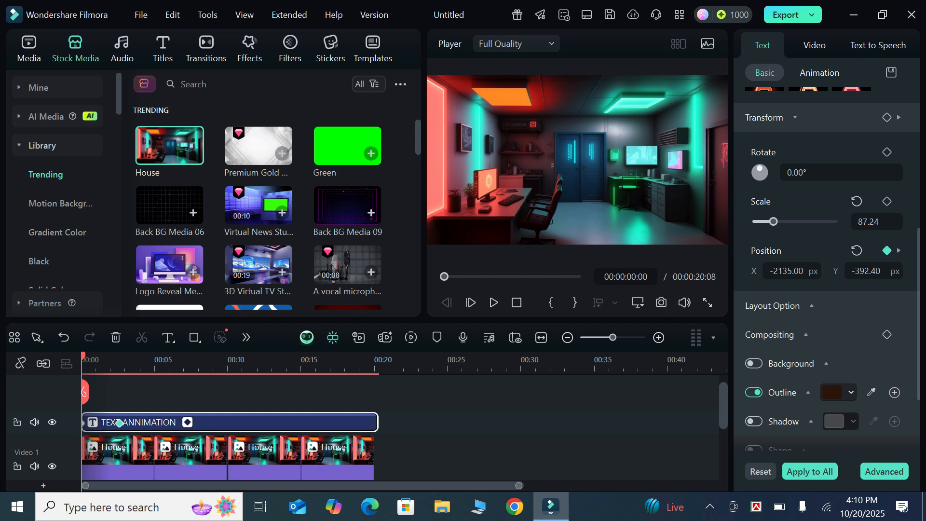
{"action": "left_click", "coordinate": [494, 303]}
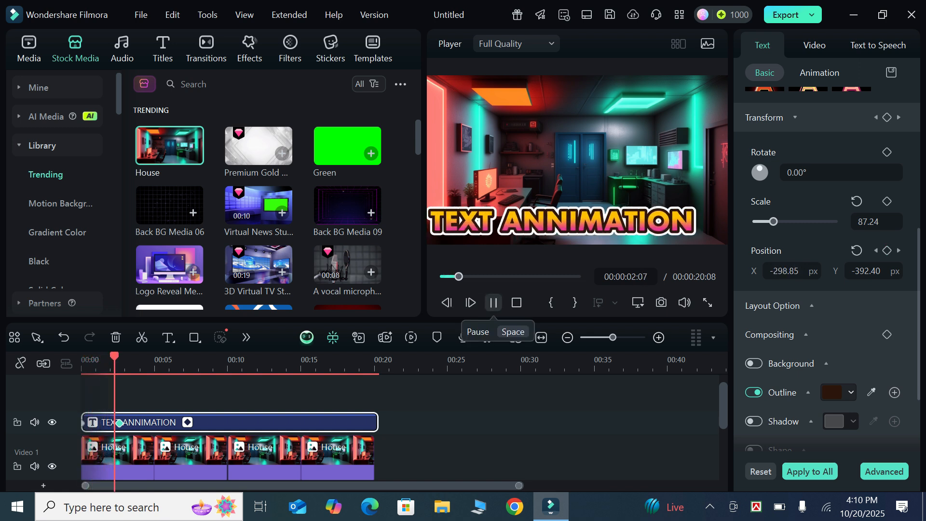
{"action": "left_click", "coordinate": [494, 302]}
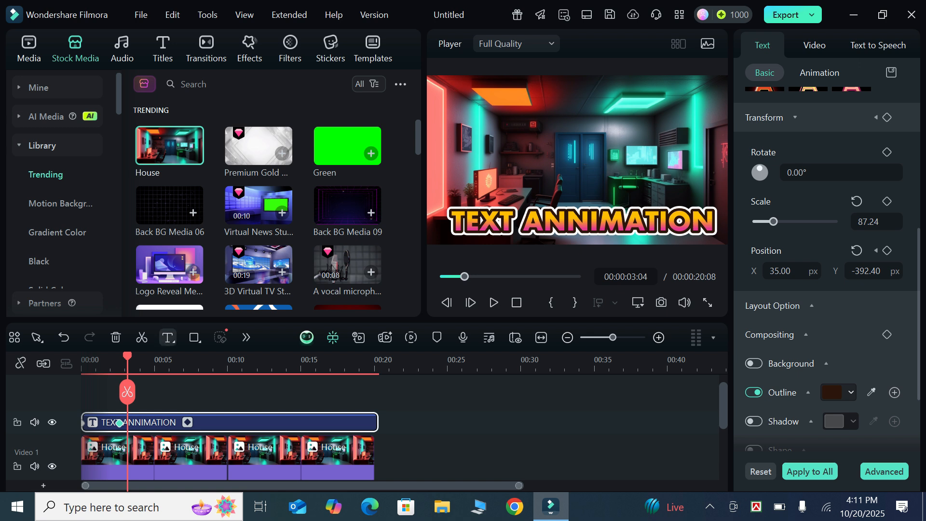
- Add a second title at the start on a new track and extend it to the end of the House clips
{"action": "left_click_drag", "start_coordinate": [127, 356], "coordinate": [81, 356]}
{"action": "left_click", "coordinate": [169, 339]}
{"action": "key", "text": "t"}
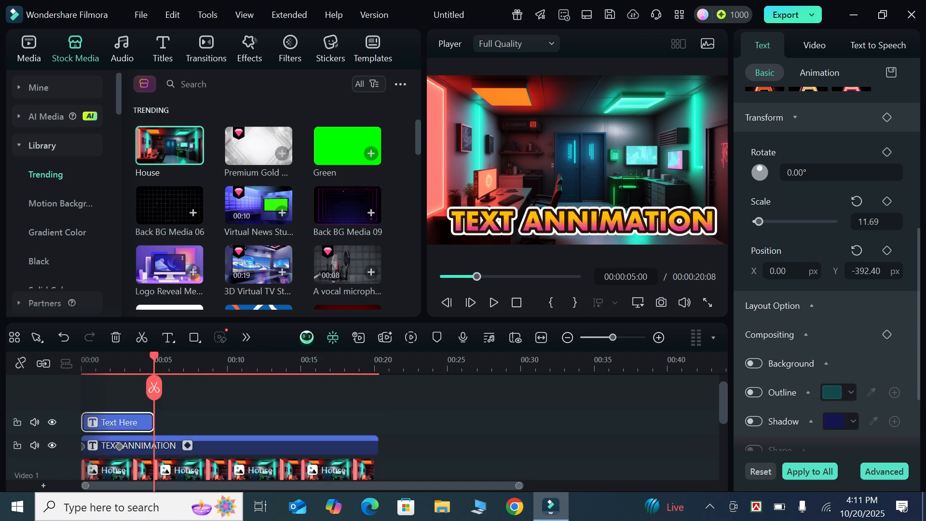
{"action": "left_click_drag", "start_coordinate": [153, 421], "coordinate": [378, 422]}
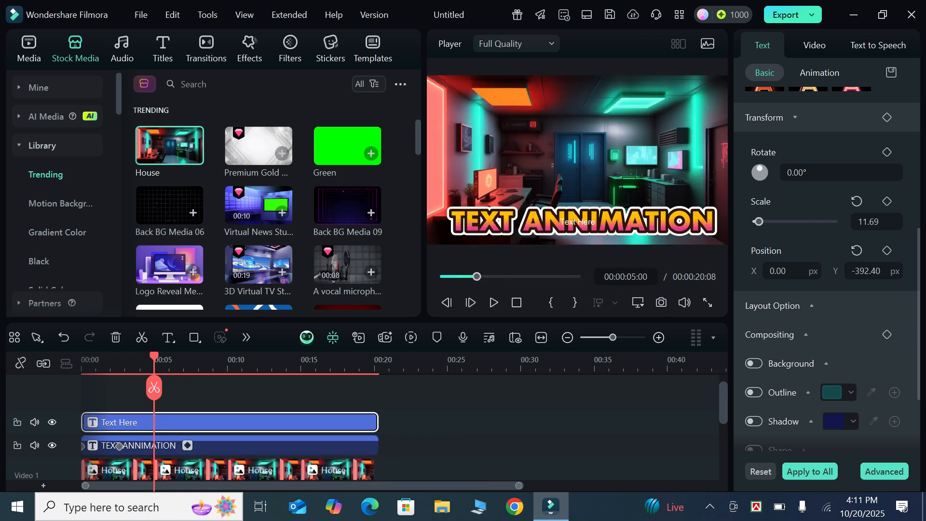
- Replace the new title's placeholder text with "VIDEO EDITING", with the playhead at 00:00:00:00
{"action": "left_click_drag", "start_coordinate": [153, 388], "coordinate": [84, 407]}
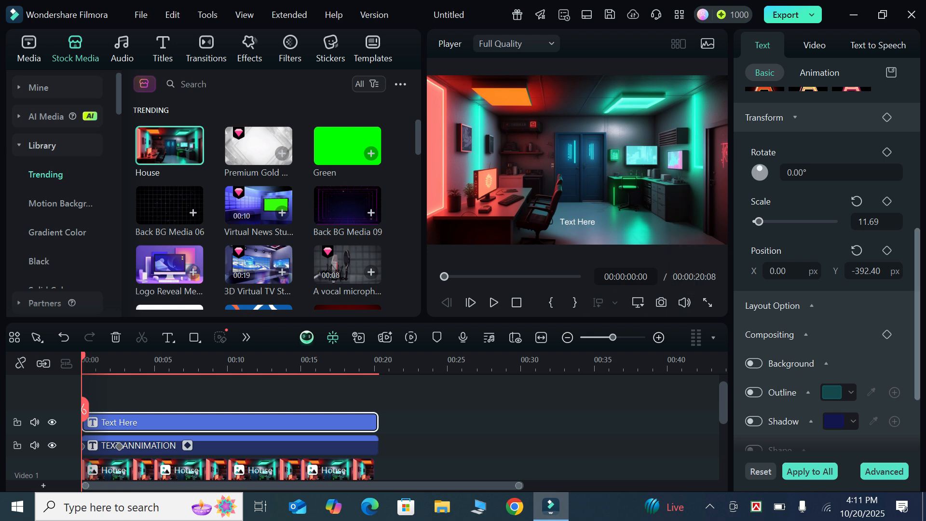
{"action": "scroll", "coordinate": [826, 270], "scroll_direction": "up", "scroll_amount": 1}
{"action": "scroll", "coordinate": [827, 270], "scroll_direction": "up", "scroll_amount": 5}
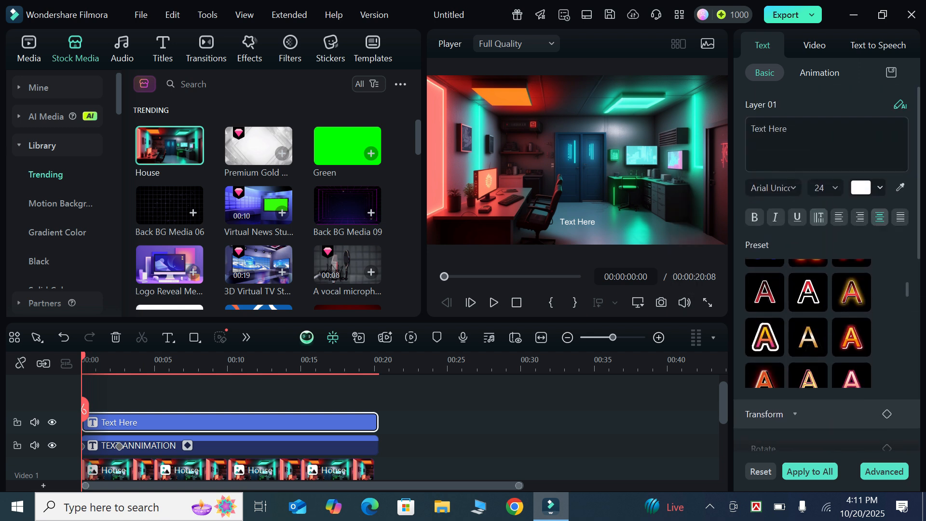
{"action": "left_click", "coordinate": [788, 129]}
{"action": "key", "text": "BackSpace"}
{"action": "key", "text": "BackSpace"}
{"action": "key", "text": "BackSpace"}
{"action": "key", "text": "BackSpace"}
{"action": "key", "text": "BackSpace"}
{"action": "key", "text": "BackSpace"}
{"action": "key", "text": "BackSpace"}
{"action": "key", "text": "BackSpace"}
{"action": "key", "text": "BackSpace"}
{"action": "type", "text": "VIDEO EDITING"}
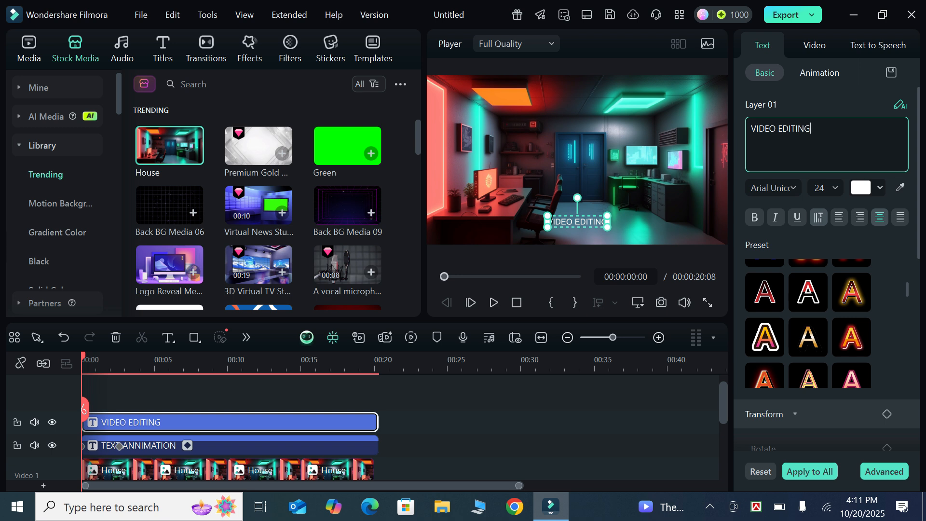
- Scale the "VIDEO EDITING" title to 85.83 and apply the orange text preset with red and white outlines
{"action": "scroll", "coordinate": [826, 270], "scroll_direction": "down", "scroll_amount": 3}
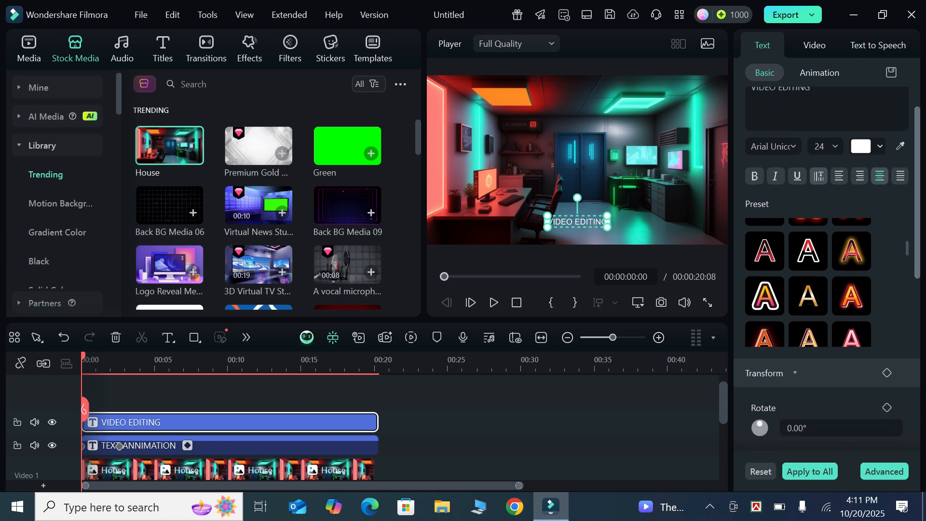
{"action": "scroll", "coordinate": [827, 270], "scroll_direction": "down", "scroll_amount": 1}
{"action": "scroll", "coordinate": [826, 268], "scroll_direction": "down", "scroll_amount": 1}
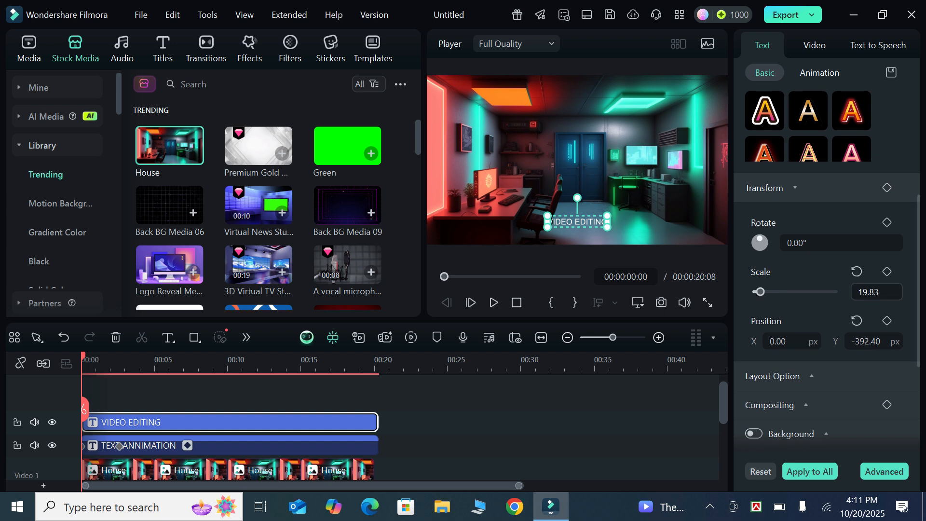
{"action": "left_click_drag", "start_coordinate": [868, 292], "coordinate": [900, 292]}
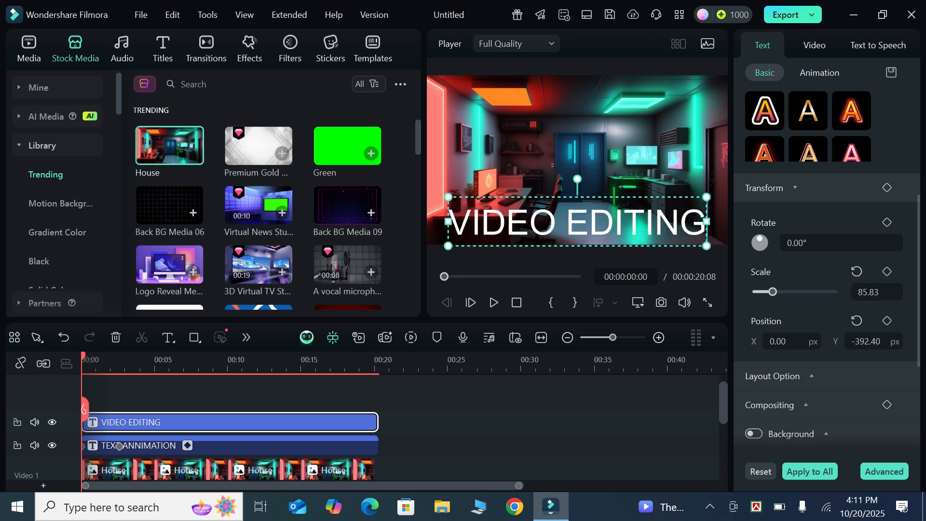
{"action": "left_click", "coordinate": [852, 110]}
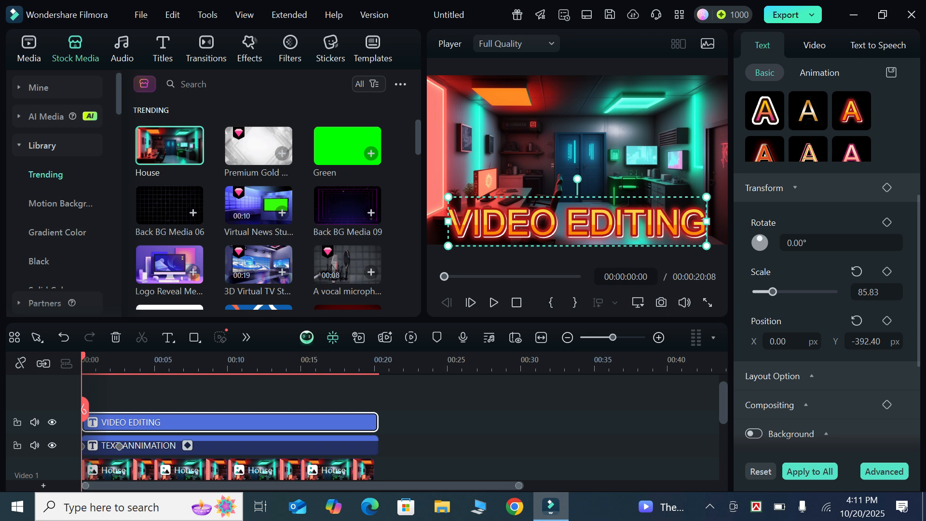
- Change the "VIDEO EDITING" title's font to the local font Arial Narrow Negreta
{"action": "scroll", "coordinate": [826, 265], "scroll_direction": "up", "scroll_amount": 5}
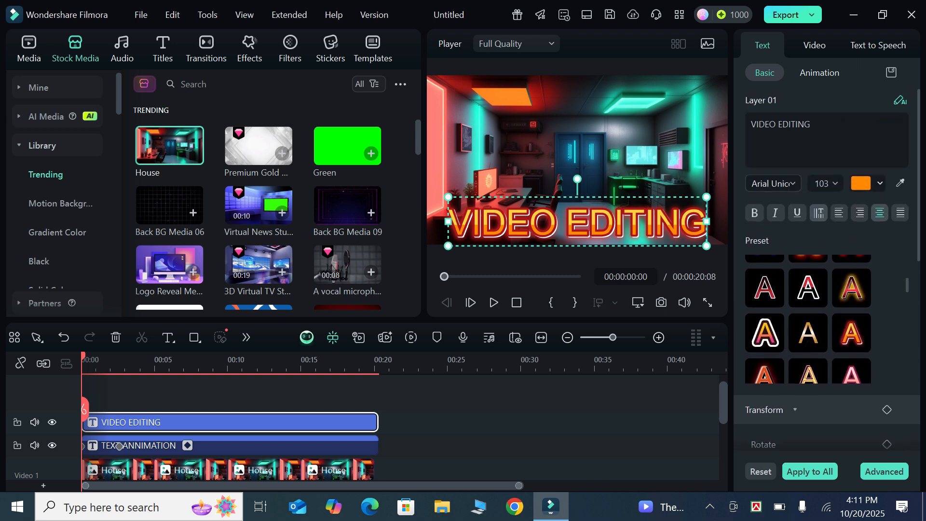
{"action": "left_click", "coordinate": [773, 184]}
{"action": "left_click", "coordinate": [767, 210]}
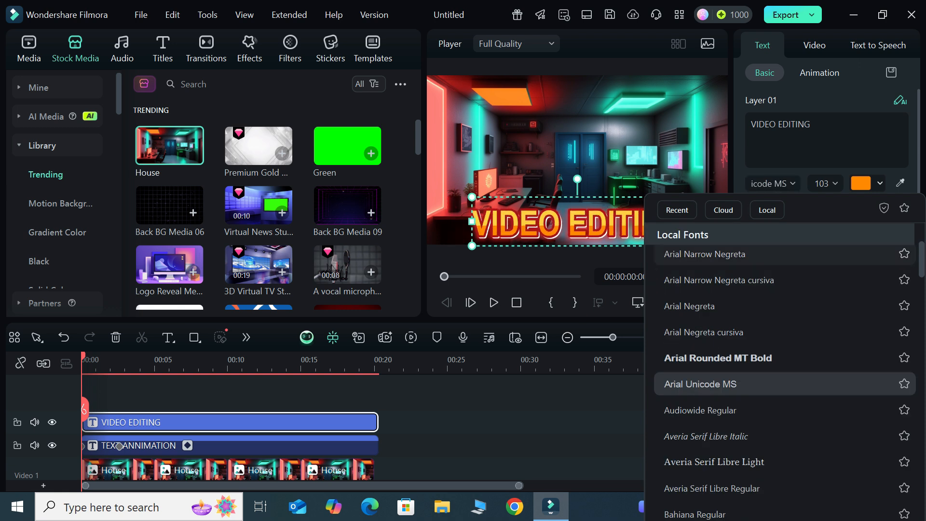
{"action": "left_click", "coordinate": [704, 255]}
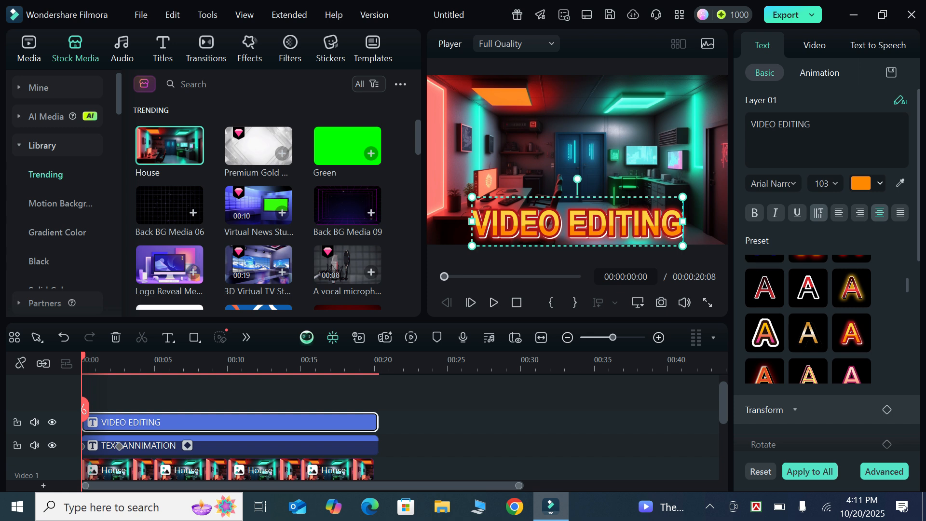
- Enlarge the "VIDEO EDITING" title to a scale of about 95 and raise it to a Y position of about -257
{"action": "left_click_drag", "start_coordinate": [683, 246], "coordinate": [758, 263]}
{"action": "left_click", "coordinate": [577, 159]}
{"action": "left_click_drag", "start_coordinate": [615, 231], "coordinate": [578, 200]}
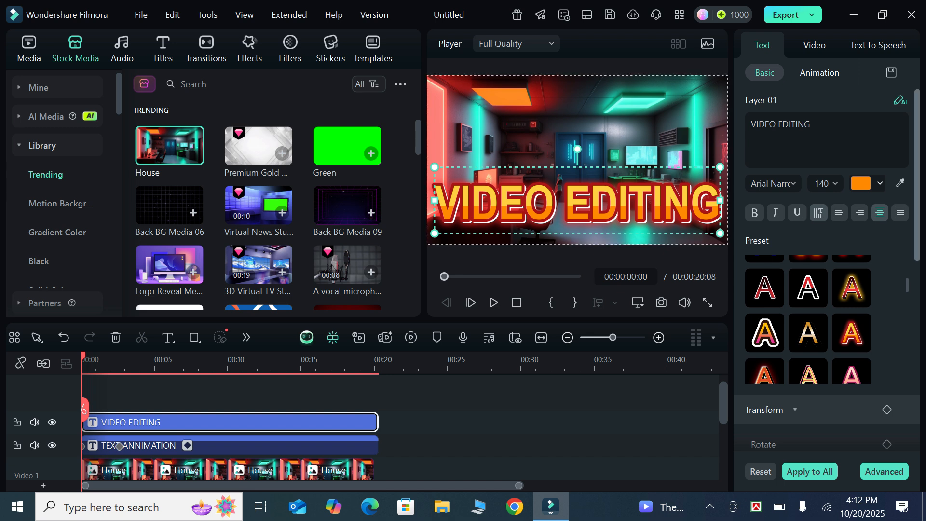
- Set the "VIDEO EDITING" title's Y position to 414.97 and add a position keyframe at 00:00:00:00 with X at 1871
{"action": "scroll", "coordinate": [827, 268], "scroll_direction": "down", "scroll_amount": 8}
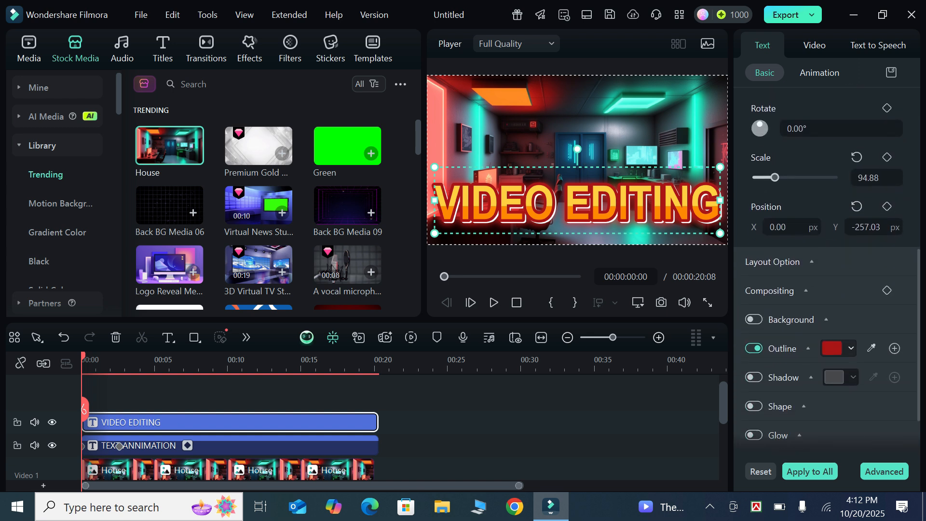
{"action": "left_click_drag", "start_coordinate": [867, 227], "coordinate": [925, 227]}
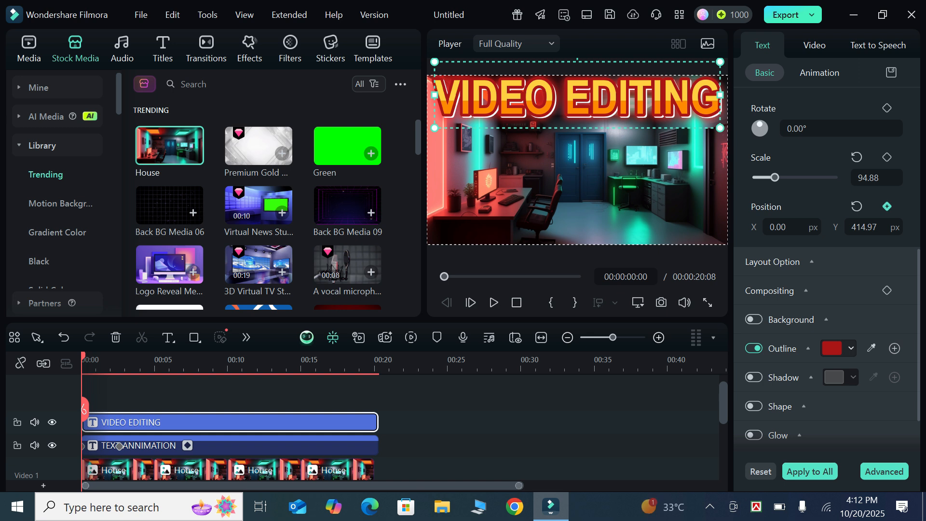
{"action": "left_click", "coordinate": [887, 206]}
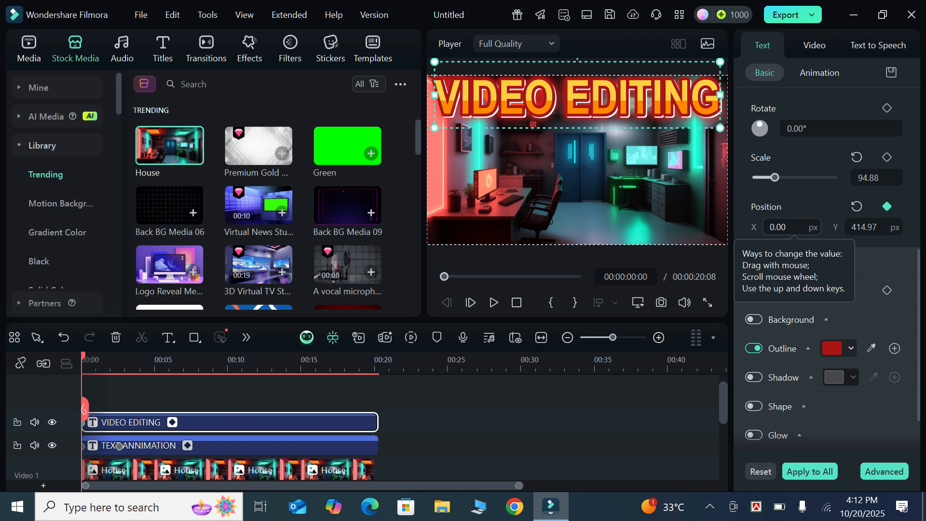
{"action": "left_click_drag", "start_coordinate": [791, 226], "coordinate": [925, 227]}
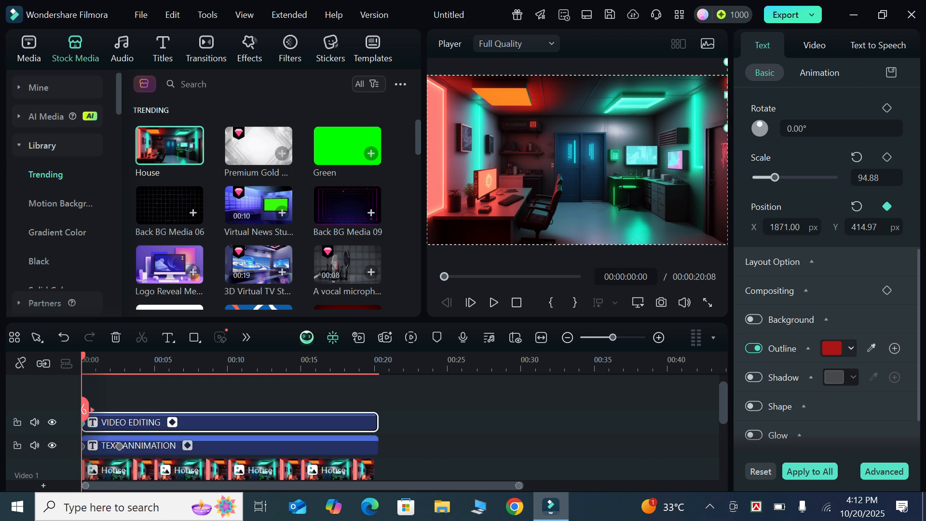
- Set the "VIDEO EDITING" title's X position to -18 at 00:00:02:14 and preview both title animations from the start
{"action": "key", "text": "space"}
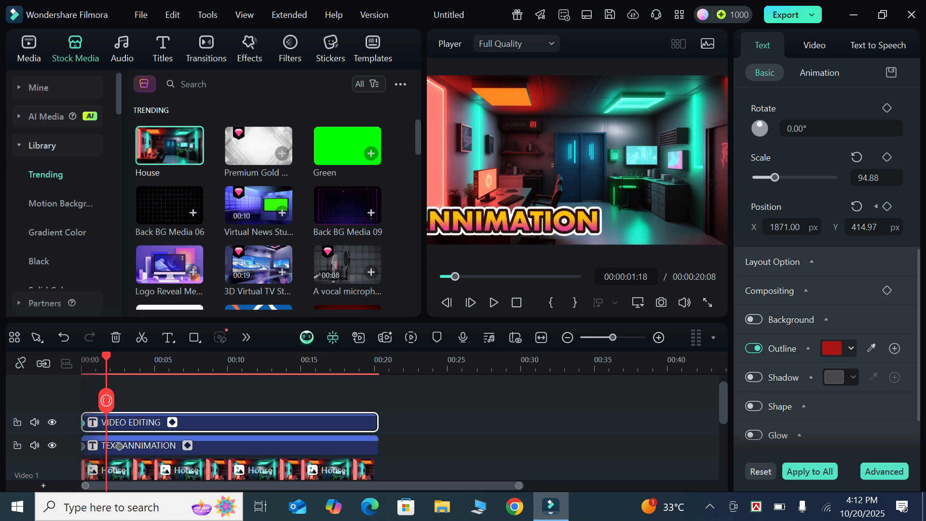
{"action": "left_click_drag", "start_coordinate": [124, 399], "coordinate": [119, 392]}
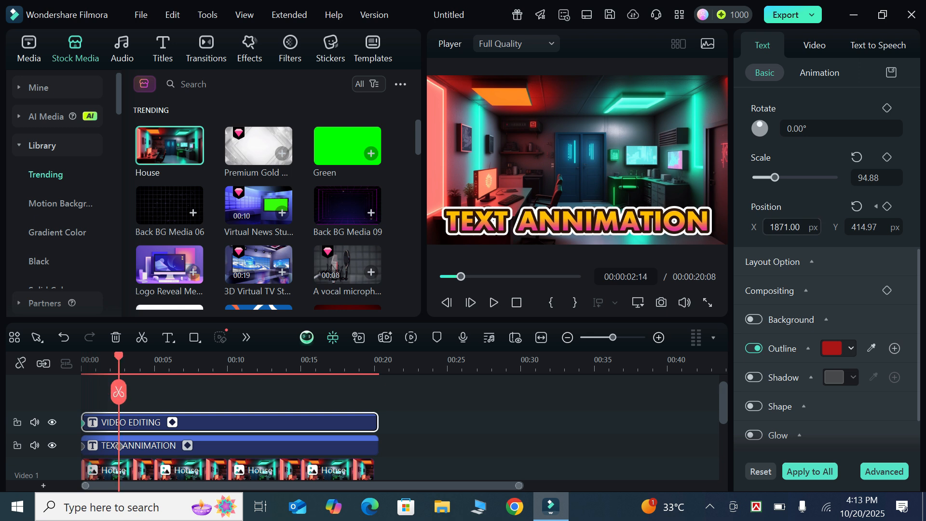
{"action": "left_click_drag", "start_coordinate": [785, 227], "coordinate": [6, 227]}
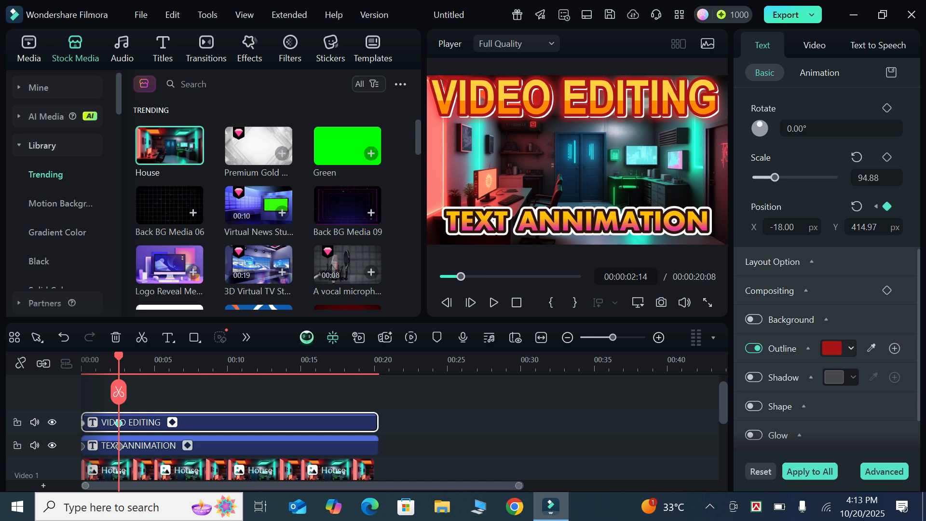
{"action": "left_click_drag", "start_coordinate": [118, 392], "coordinate": [83, 425]}
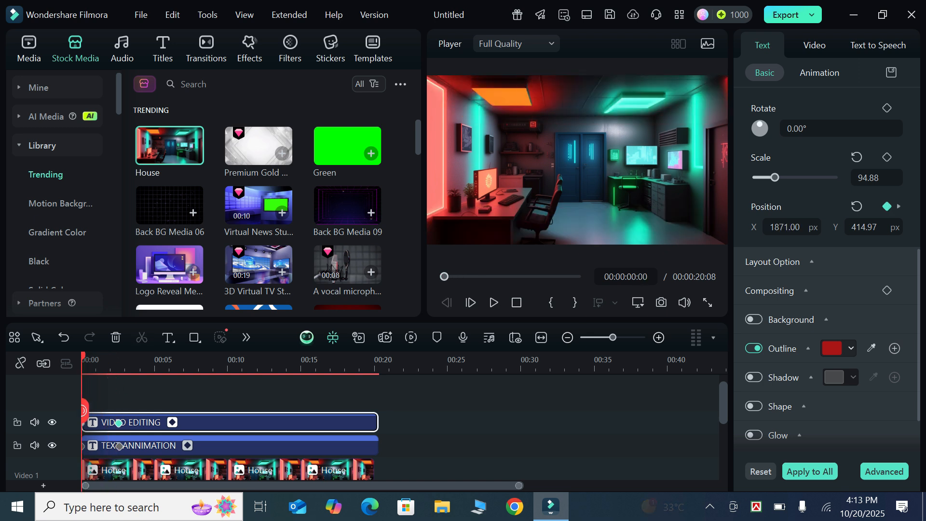
{"action": "left_click", "coordinate": [493, 302]}
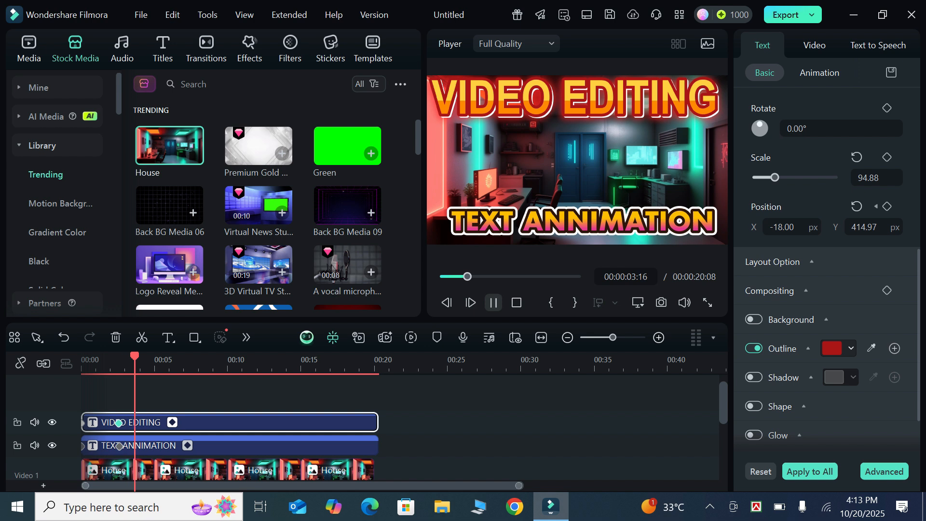
{"action": "key", "text": "space"}
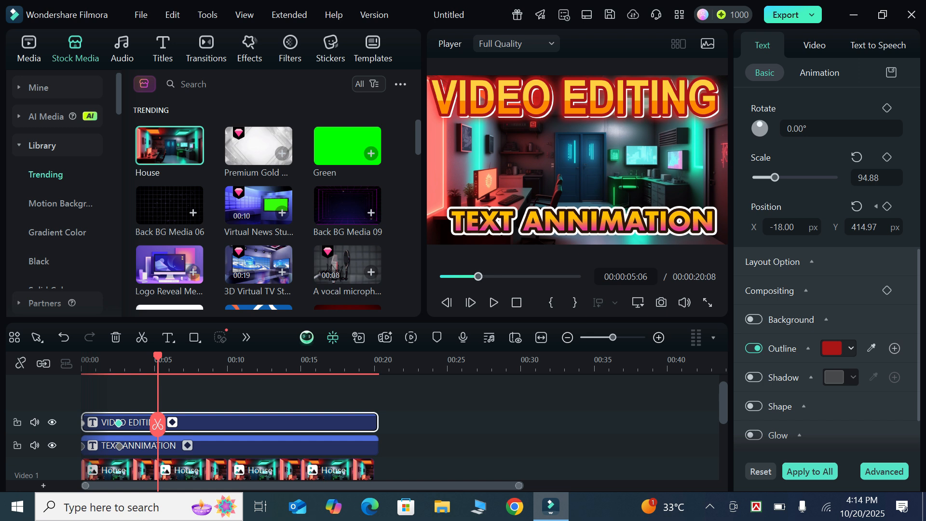
- Add a position keyframe to the "VIDEO EDITING" title at 00:00:04:14 and set its Y position to 395.97
{"action": "left_click_drag", "start_coordinate": [158, 424], "coordinate": [131, 390]}
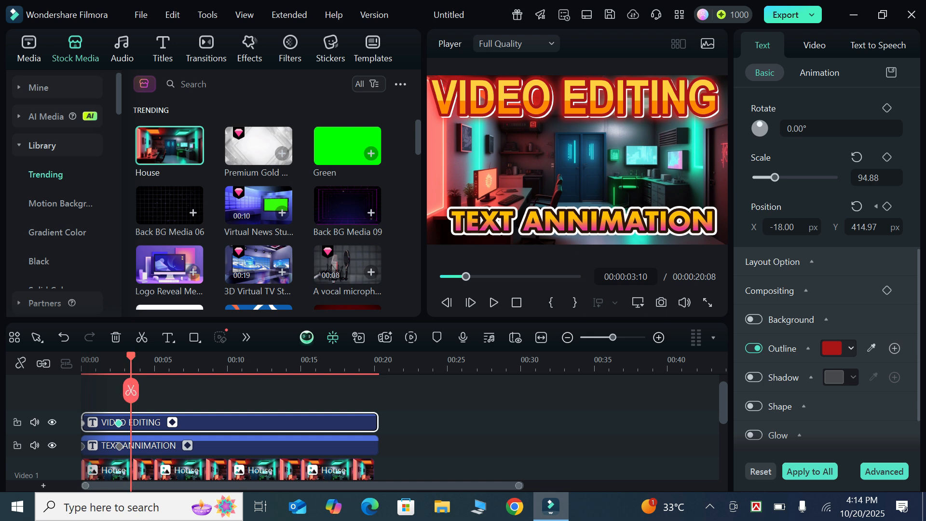
{"action": "left_click_drag", "start_coordinate": [131, 390], "coordinate": [148, 391]}
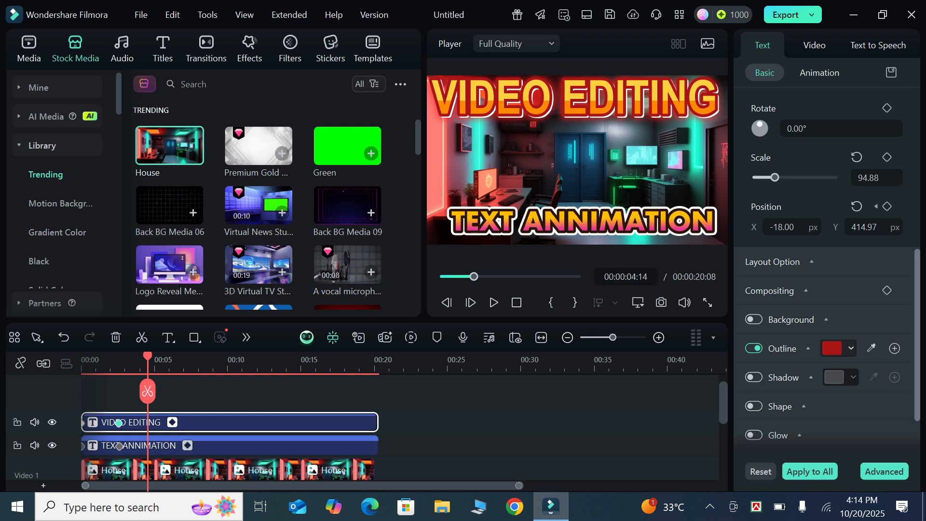
{"action": "scroll", "coordinate": [826, 263], "scroll_direction": "down", "scroll_amount": 2}
{"action": "scroll", "coordinate": [827, 263], "scroll_direction": "up", "scroll_amount": 4}
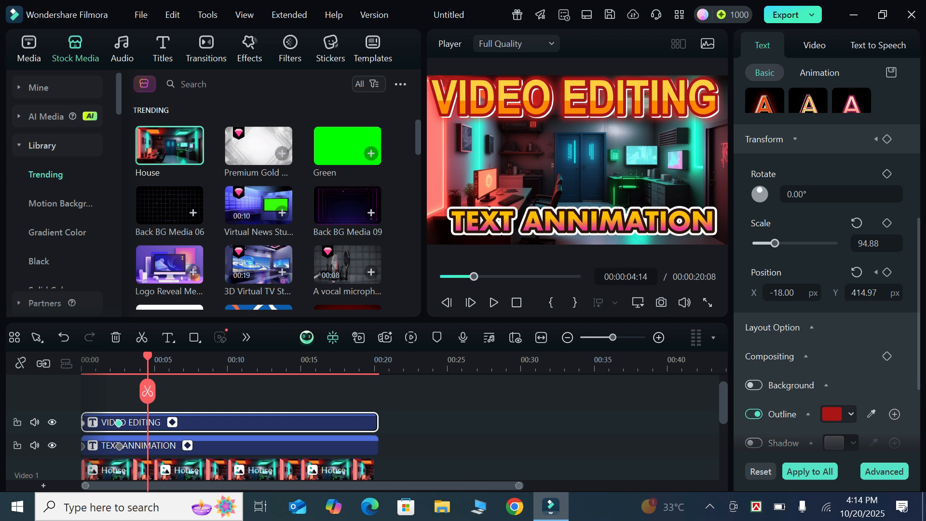
{"action": "left_click", "coordinate": [887, 272]}
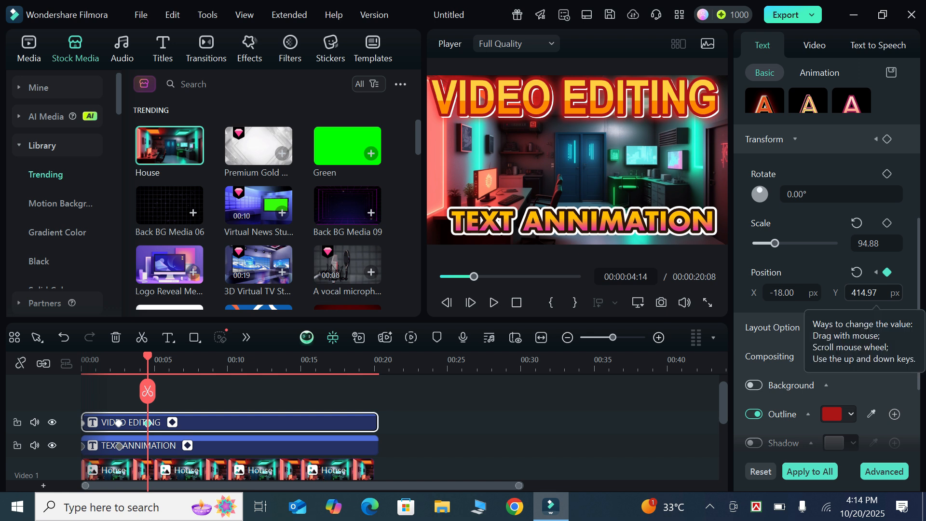
{"action": "mouse_move", "coordinate": [874, 293]}
{"action": "left_mouse_down"}
{"action": "mouse_move", "coordinate": [835, 293]}
{"action": "mouse_move", "coordinate": [864, 293]}
{"action": "left_mouse_up"}
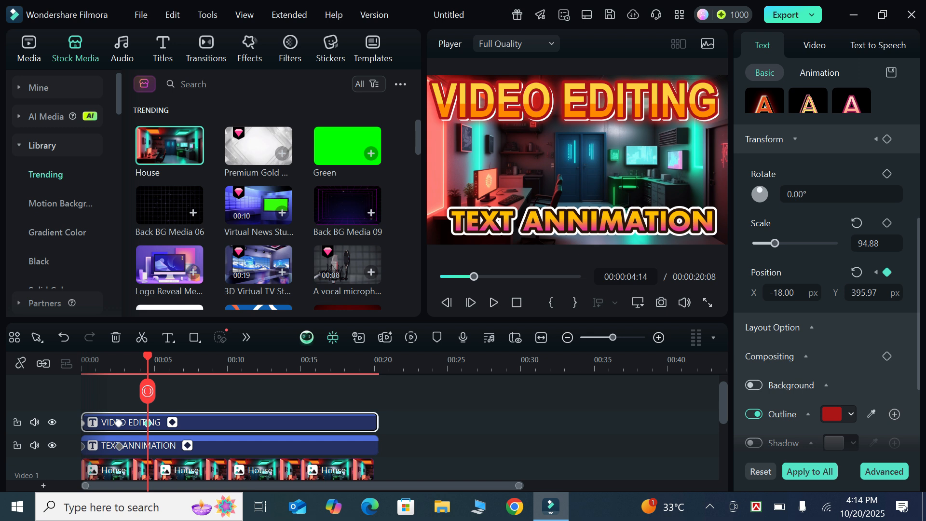
- Set the "VIDEO EDITING" title's Y position to -691.03 at 00:00:07:06 and preview its exit animation
{"action": "left_click_drag", "start_coordinate": [148, 391], "coordinate": [187, 400]}
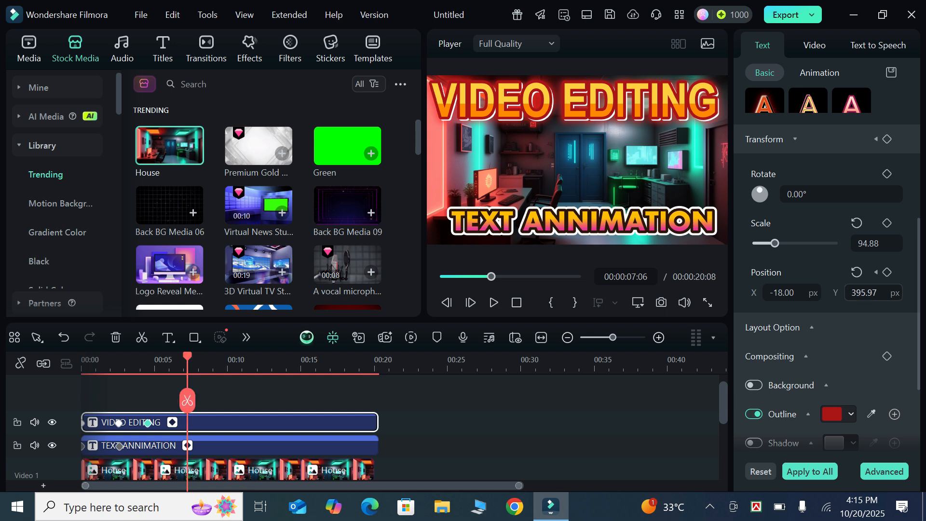
{"action": "left_click_drag", "start_coordinate": [864, 293], "coordinate": [340, 292]}
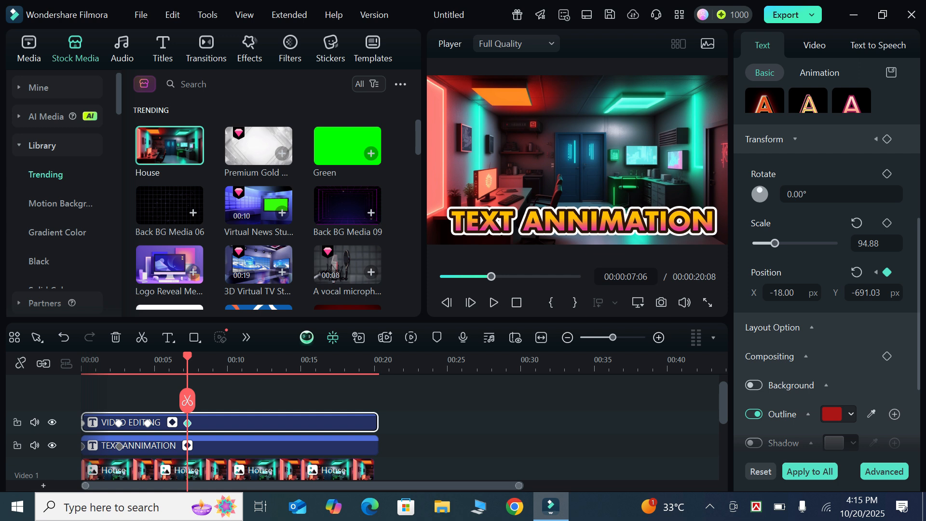
{"action": "left_click_drag", "start_coordinate": [187, 401], "coordinate": [102, 387]}
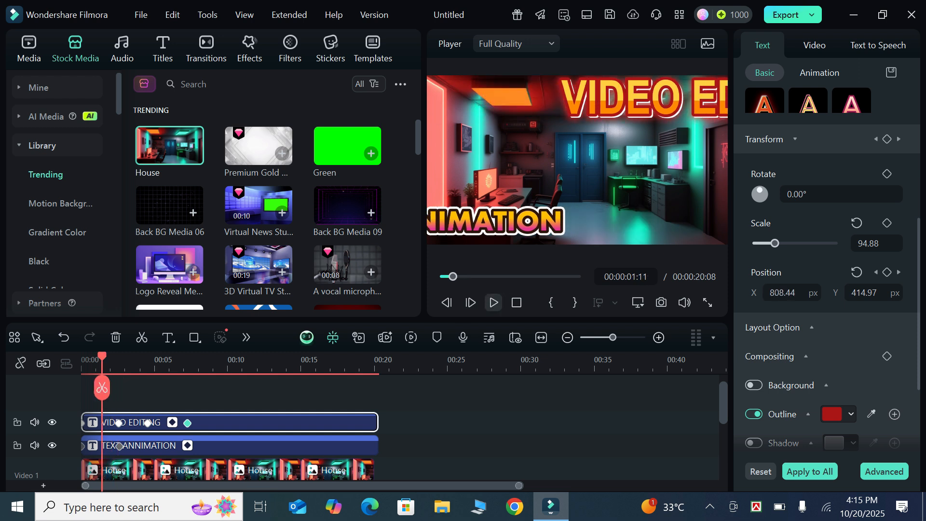
{"action": "left_click", "coordinate": [493, 303]}
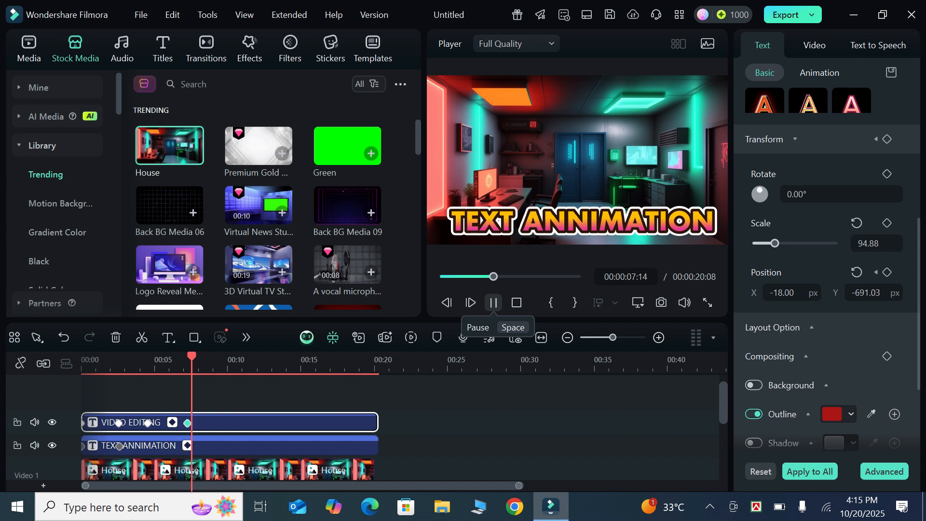
{"action": "key", "text": "space"}
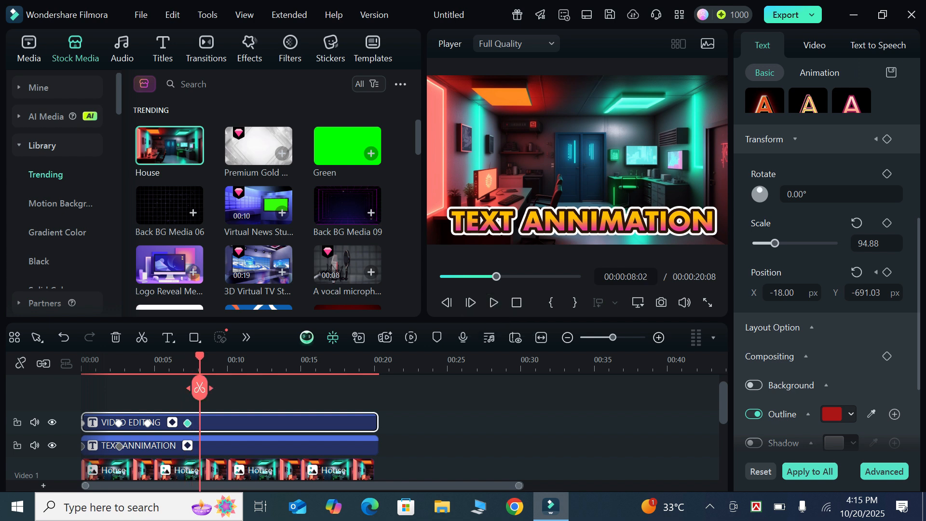
- Add a position keyframe to the "TEXT ANNIMATION" title at 00:00:04:15
{"action": "left_click_drag", "start_coordinate": [200, 388], "coordinate": [149, 391]}
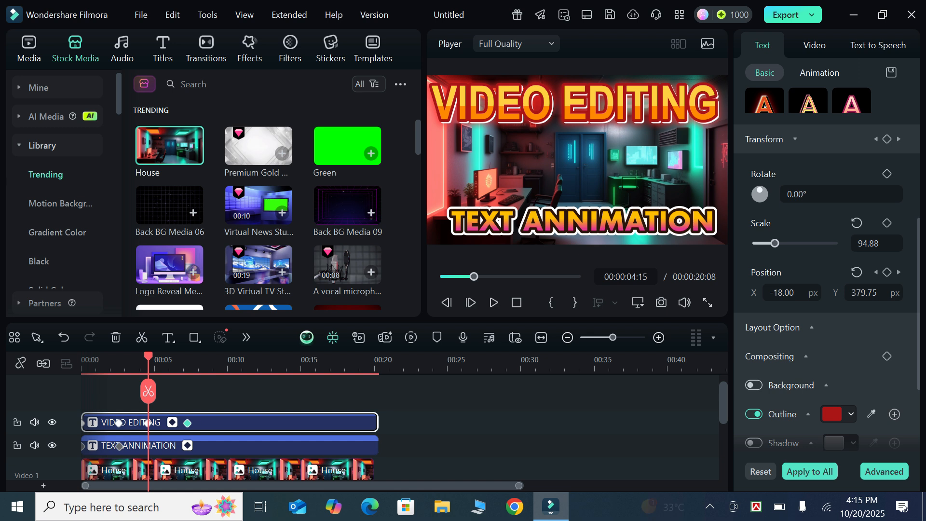
{"action": "left_click", "coordinate": [166, 445]}
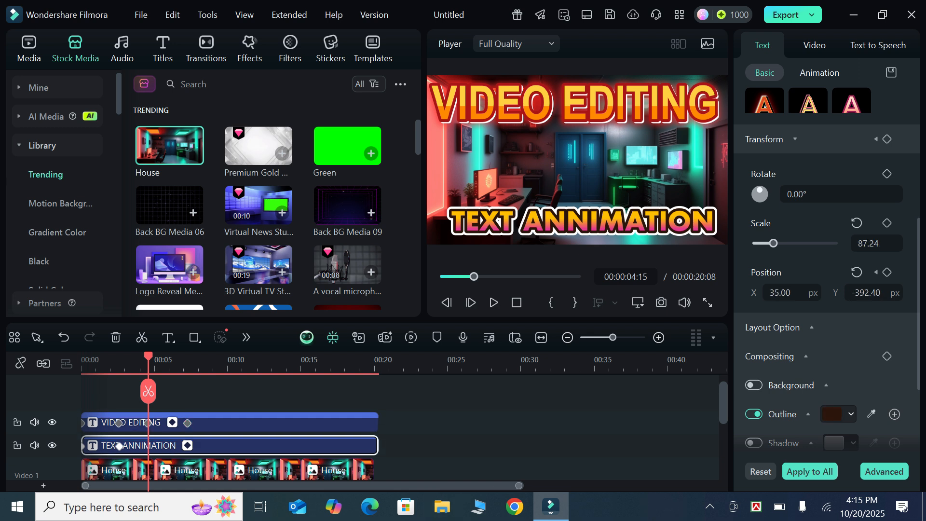
{"action": "left_click", "coordinate": [886, 272]}
- Set the "TEXT ANNIMATION" title's Y position to 715.60 at 00:00:07:06 and preview both titles' animations from the start
{"action": "left_click_drag", "start_coordinate": [148, 392], "coordinate": [187, 388]}
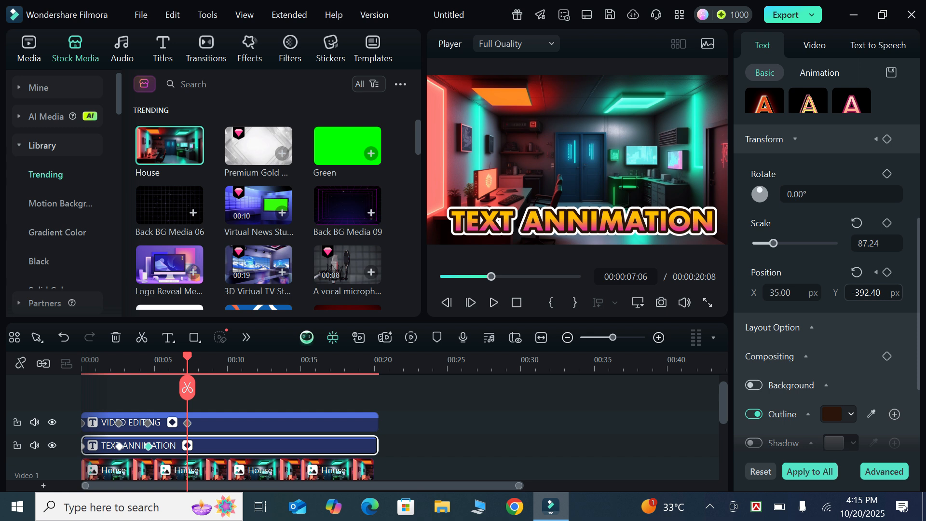
{"action": "left_click_drag", "start_coordinate": [867, 293], "coordinate": [925, 292]}
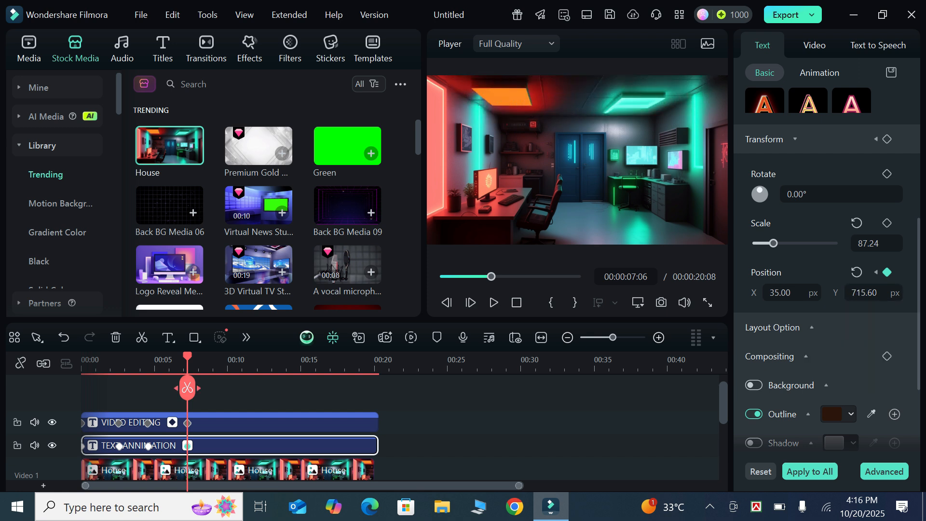
{"action": "left_click_drag", "start_coordinate": [187, 357], "coordinate": [80, 358]}
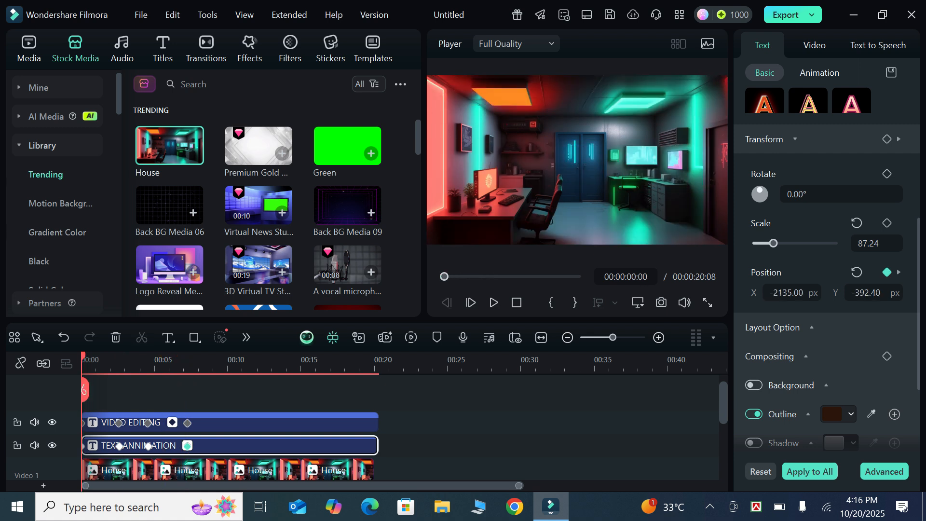
{"action": "left_click", "coordinate": [494, 302]}
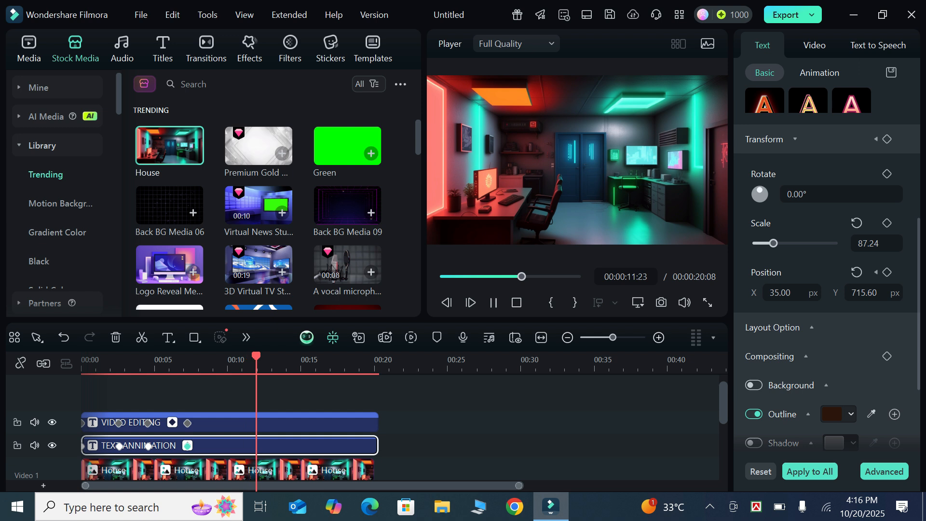
{"action": "left_click", "coordinate": [493, 303]}
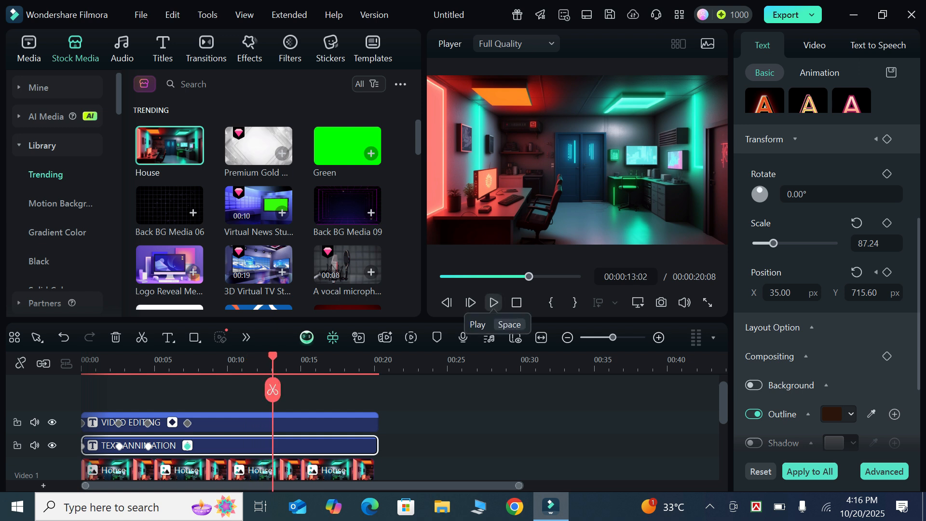